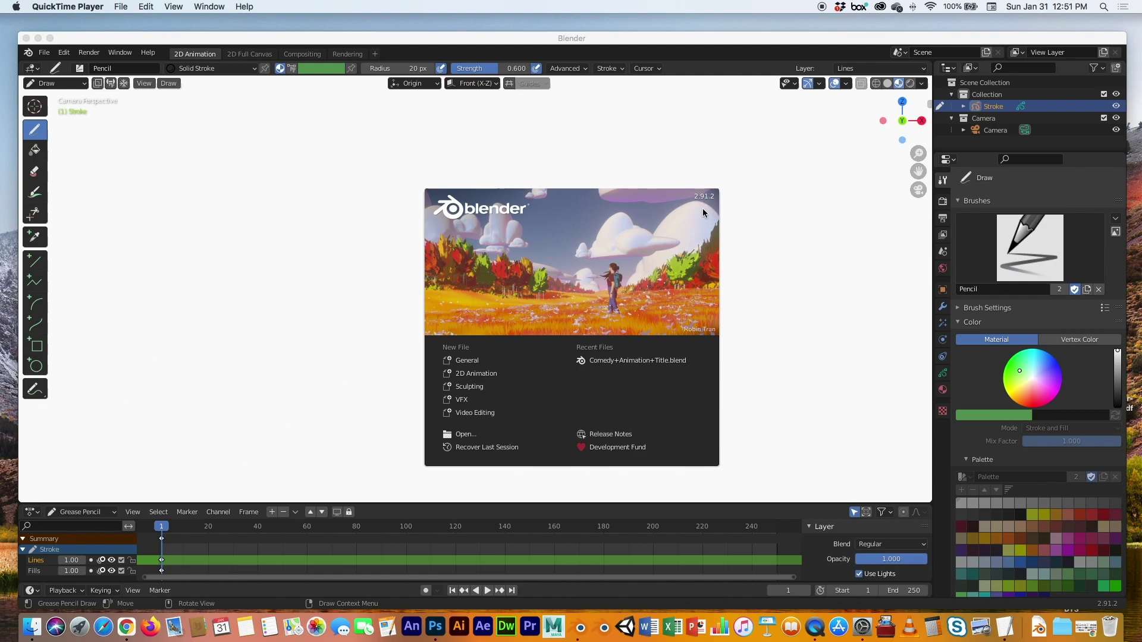
# Step: Dismiss the splash screen and raise the draw brush Strength from 0.600 to 1.000
pyautogui.click(370, 271)
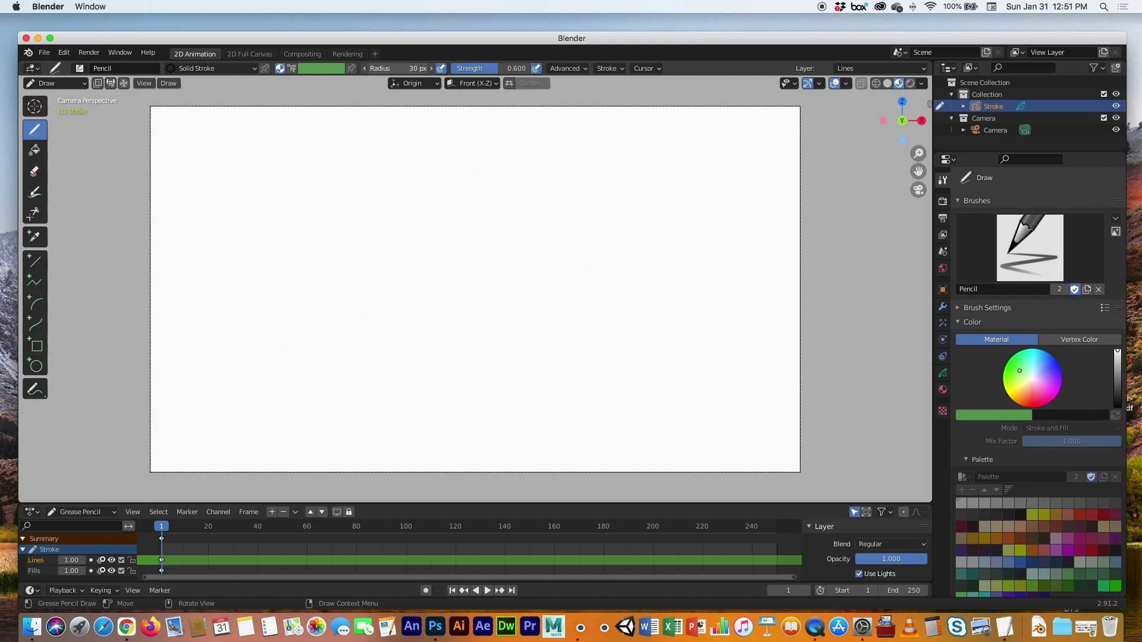
pyautogui.moveTo(503, 69); pyautogui.dragTo(535, 69)
# Step: With the Line tool, draw the plane's long top edge, lower edge and rising tail line
pyautogui.click(35, 263)
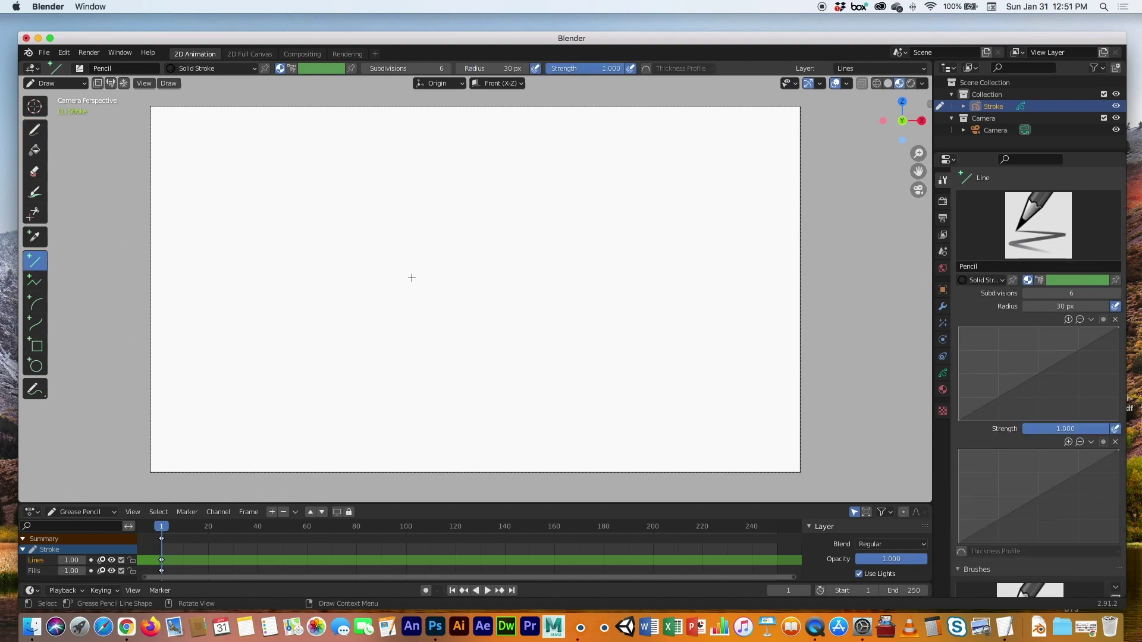
pyautogui.scroll(3, 419, 282)
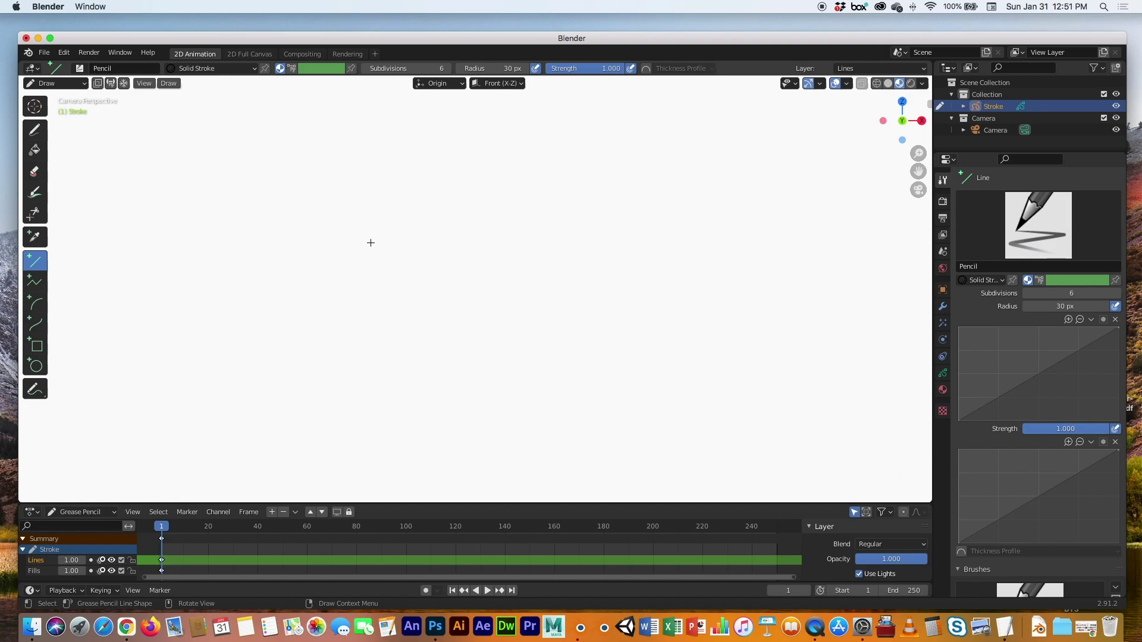
pyautogui.moveTo(371, 243); pyautogui.dragTo(664, 253)
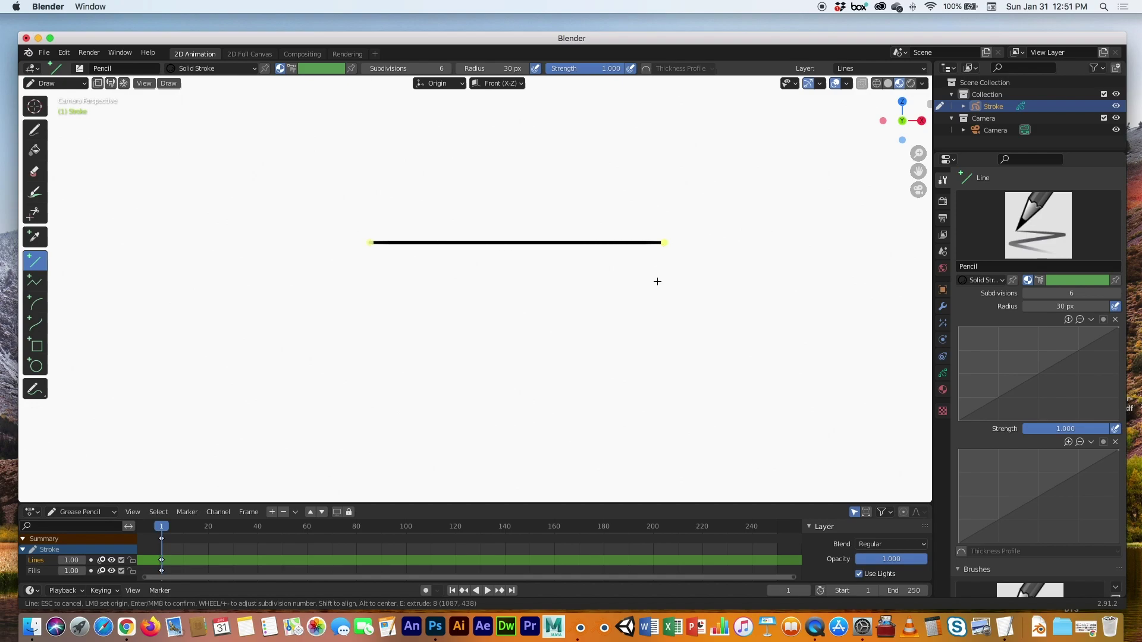
pyautogui.press('Return')
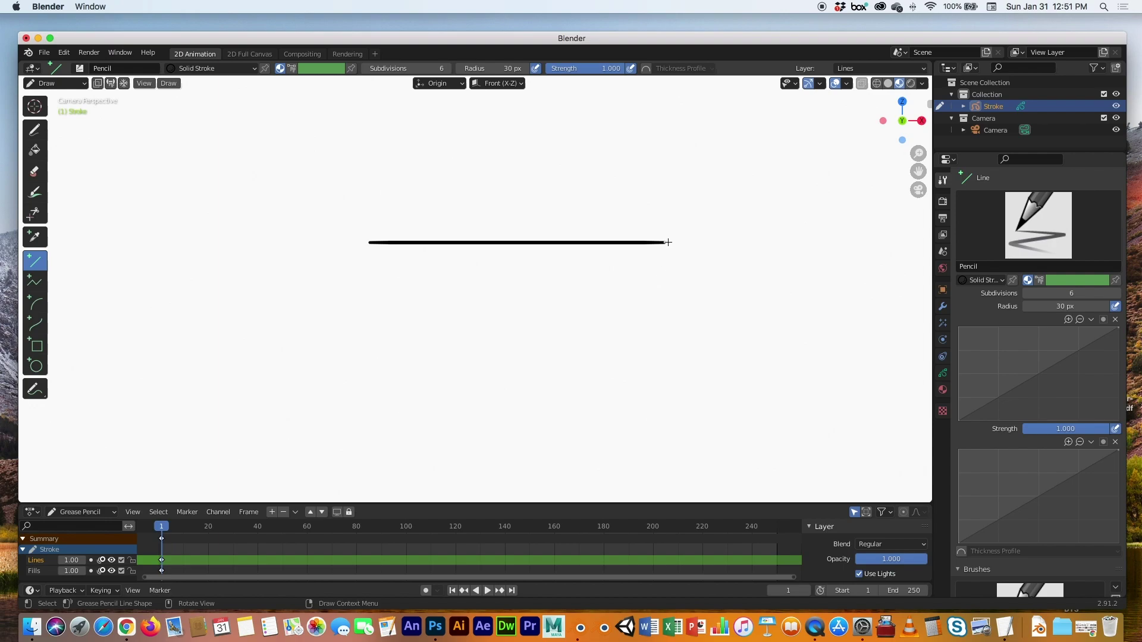
pyautogui.moveTo(664, 242)
pyautogui.mouseDown()
pyautogui.moveTo(359, 265)
pyautogui.moveTo(343, 287)
pyautogui.moveTo(333, 279)
pyautogui.mouseUp()
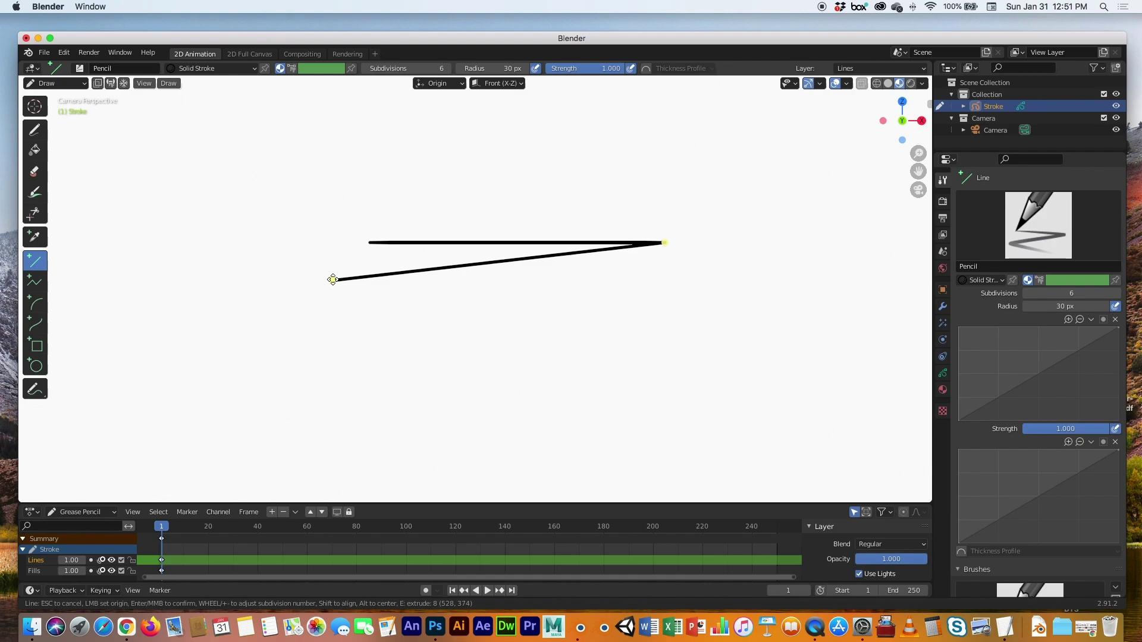
pyautogui.press('Return')
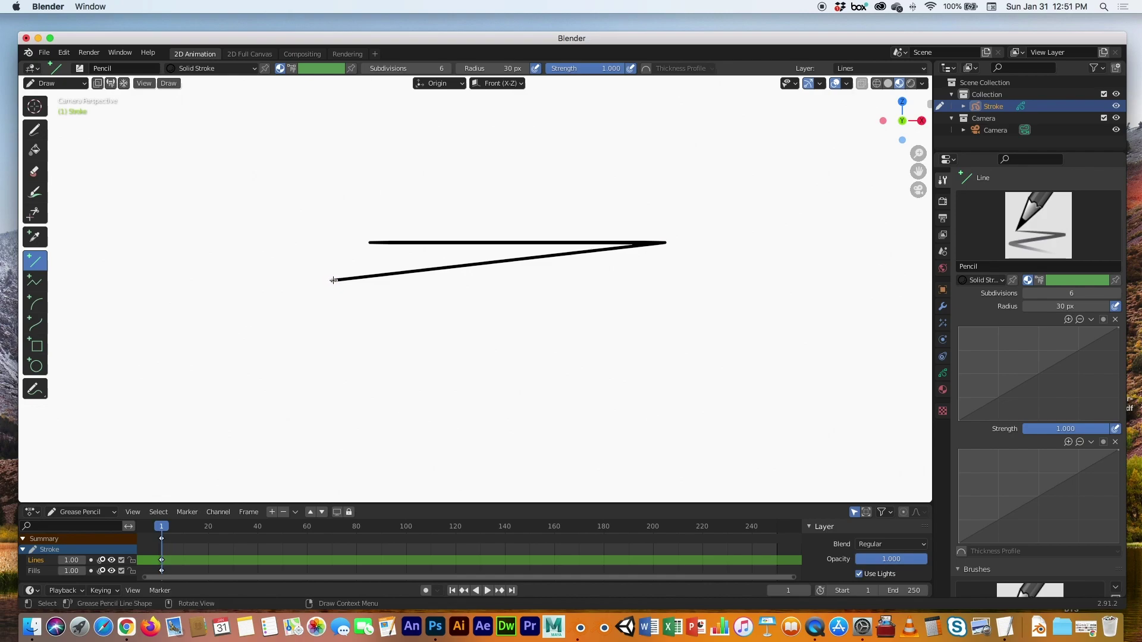
pyautogui.moveTo(332, 279); pyautogui.dragTo(369, 242)
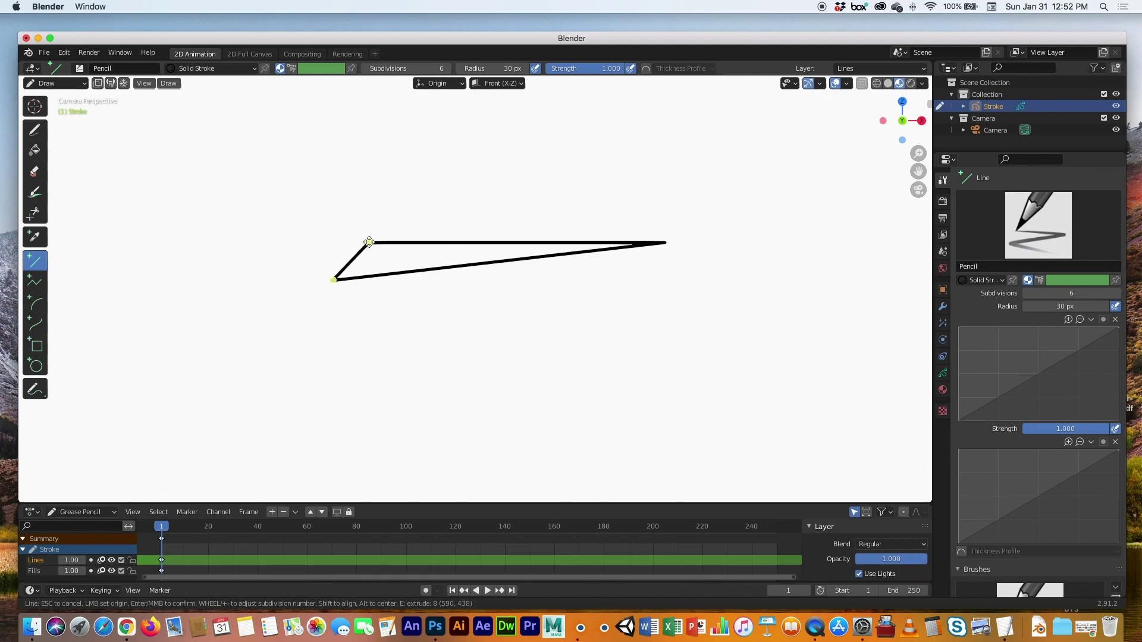
pyautogui.press('Return')
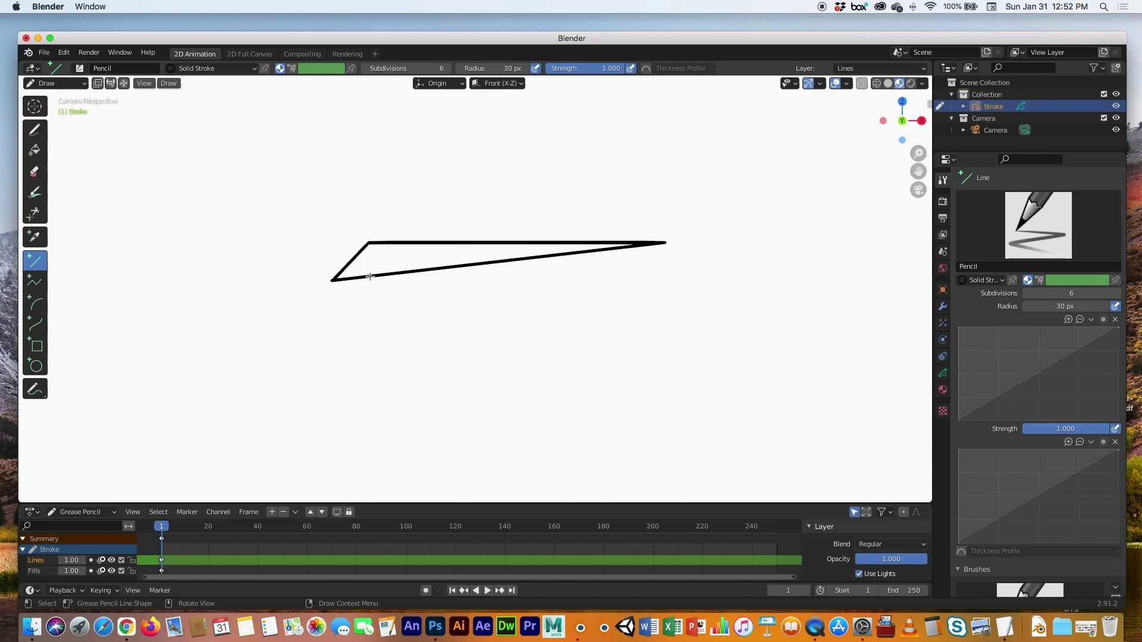
# Step: Add the short fold line, the lower wing edge back to the nose, and a small tail line
pyautogui.moveTo(370, 277); pyautogui.dragTo(369, 297)
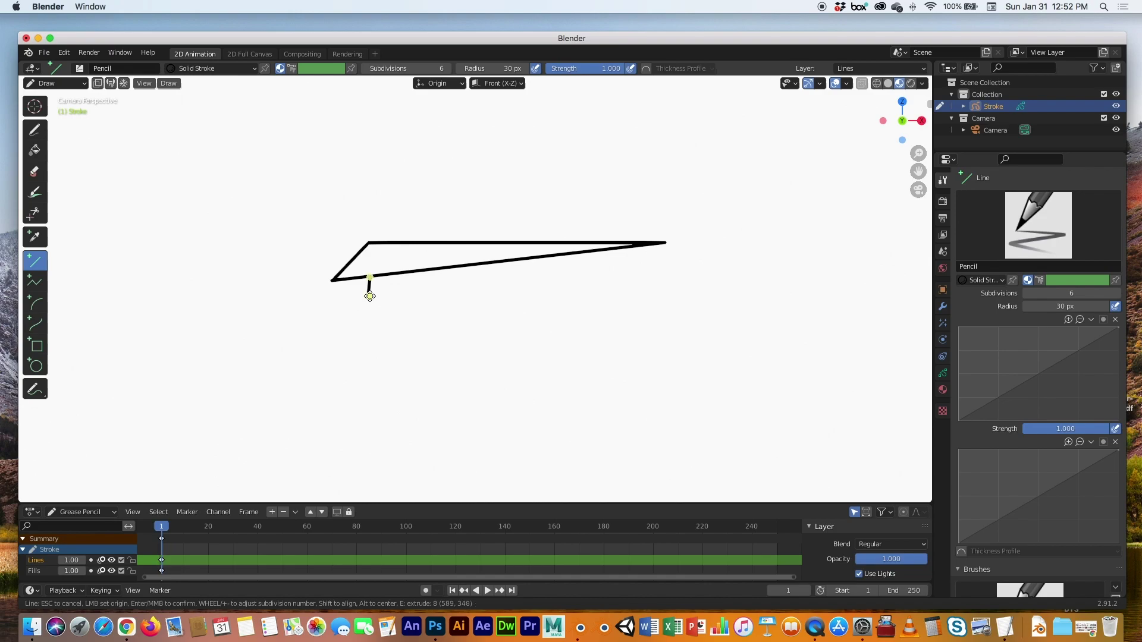
pyautogui.press('Return')
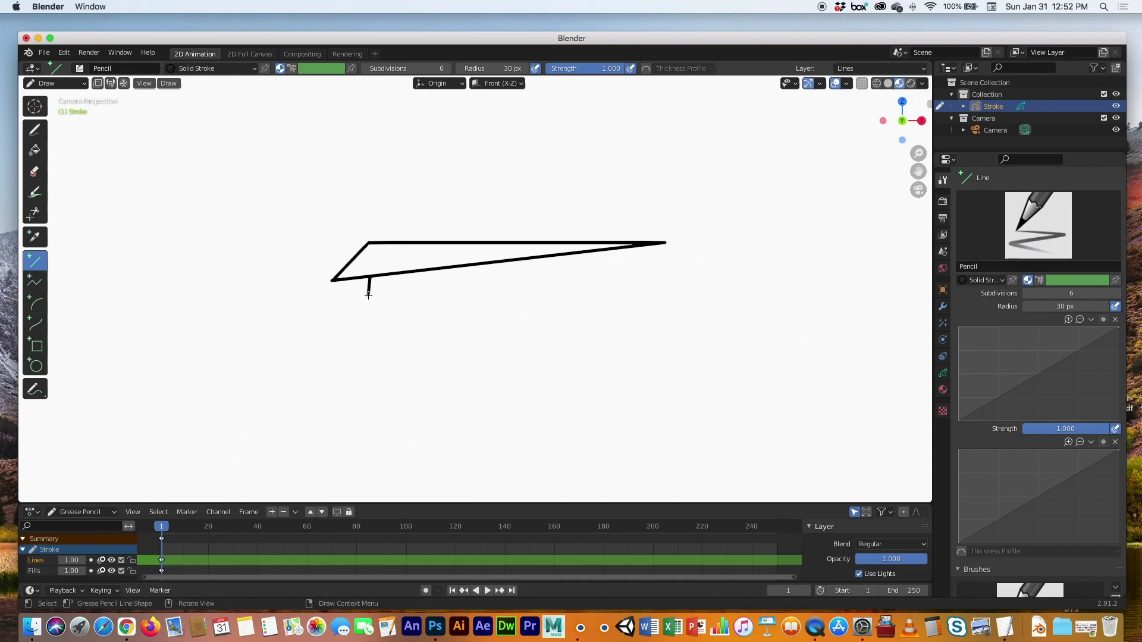
pyautogui.moveTo(369, 296); pyautogui.dragTo(656, 243)
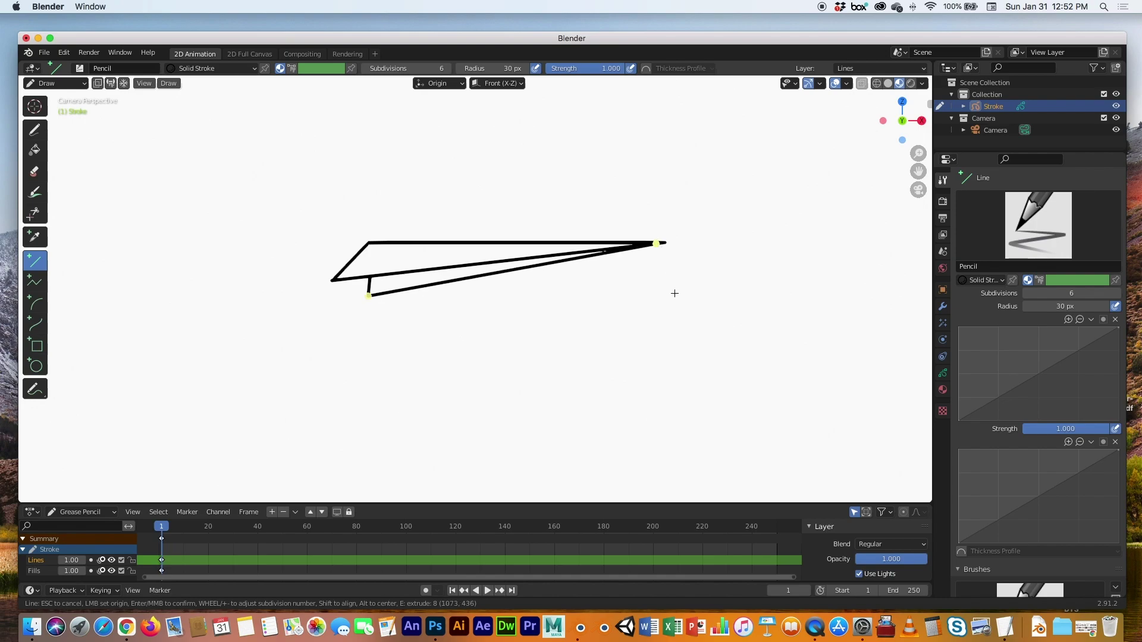
pyautogui.press('Return')
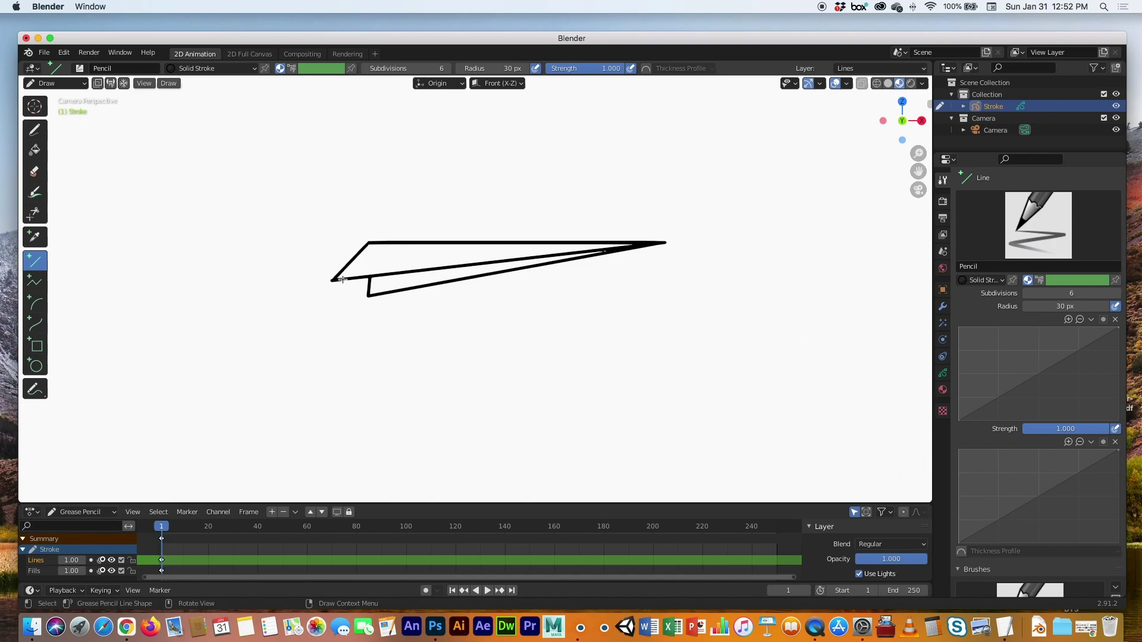
pyautogui.moveTo(342, 280); pyautogui.dragTo(368, 281)
pyautogui.press('Return')
pyautogui.press('Return')
# Step: Switch to Object Mode and frame the camera view with numpad 0 and Home
pyautogui.click(51, 83)
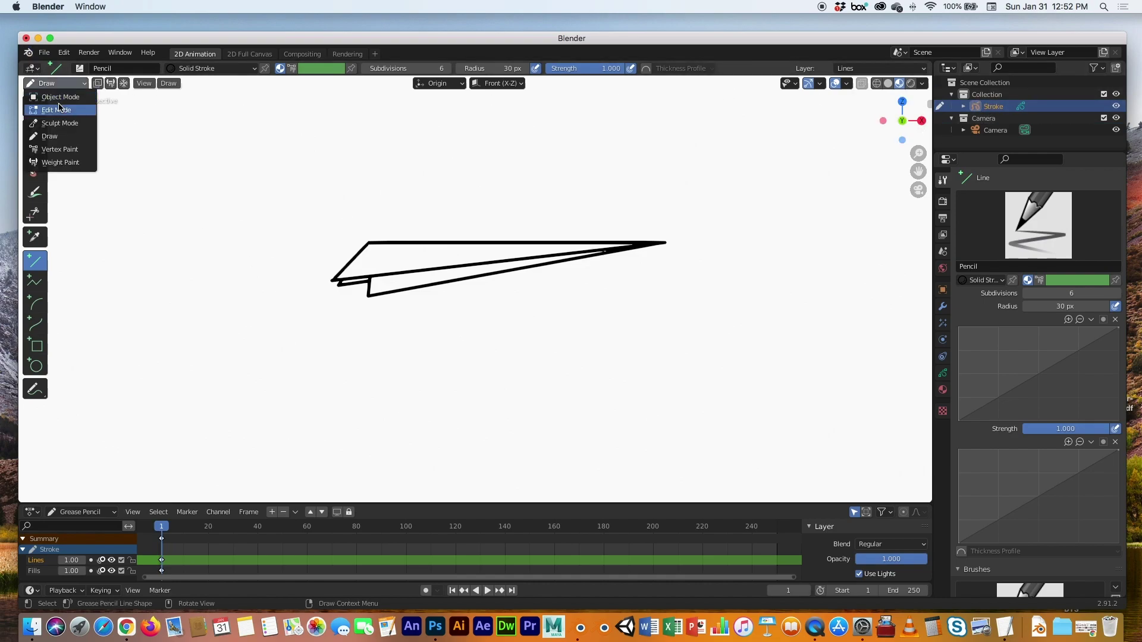
pyautogui.click(60, 97)
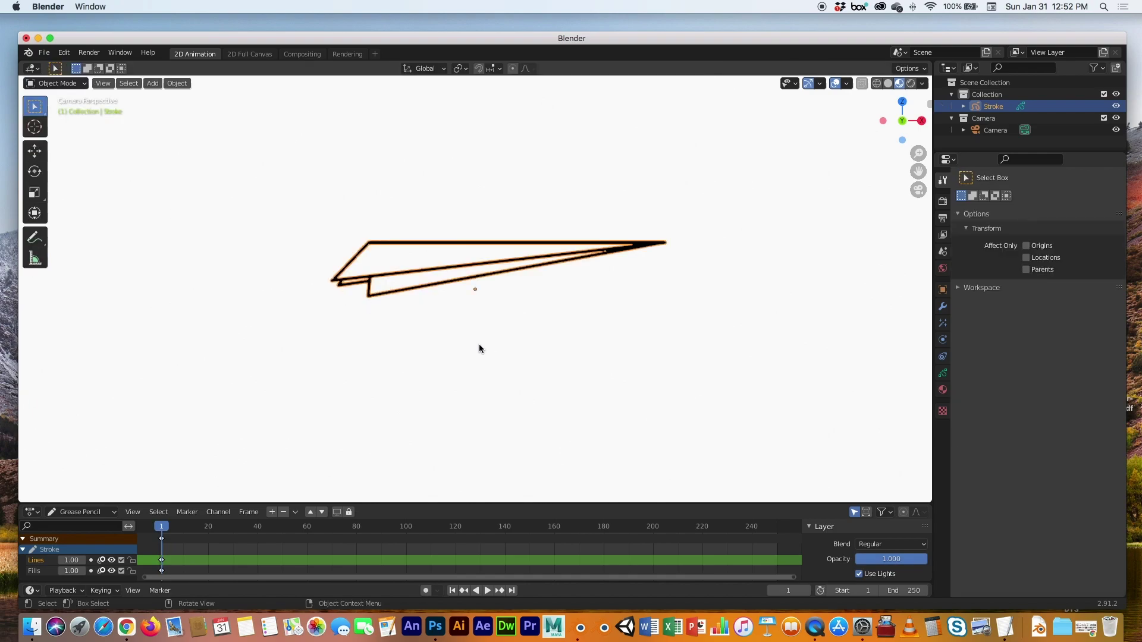
pyautogui.press('KP_0')
pyautogui.press('Home')
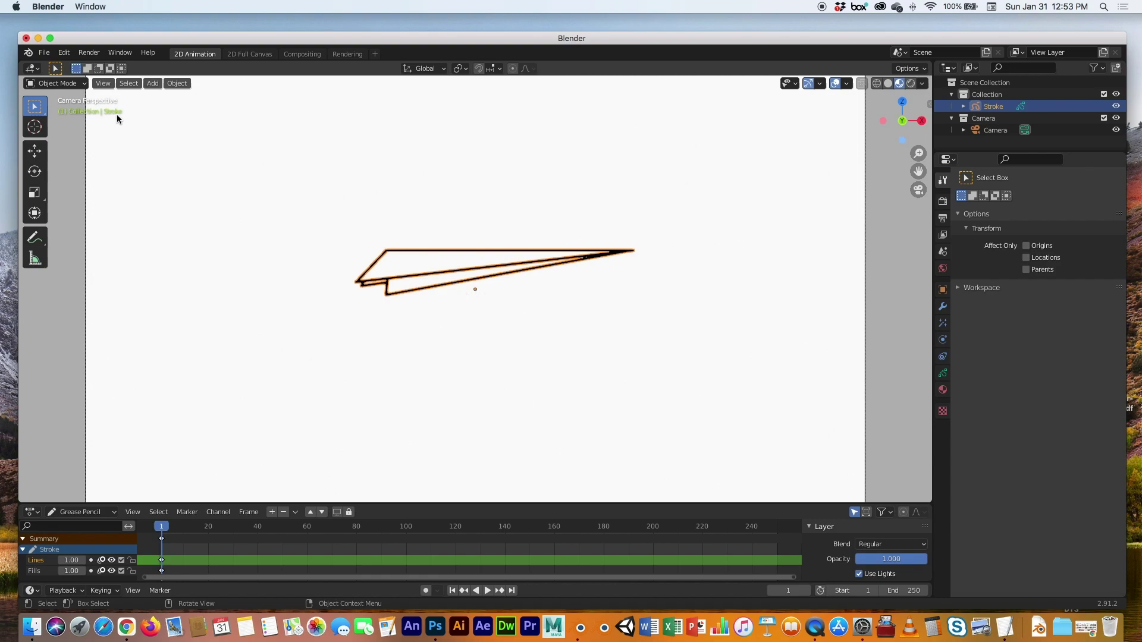
# Step: In Edit Mode, box-select the airplane, move it left and slightly down, then return to Object Mode
pyautogui.click(60, 83)
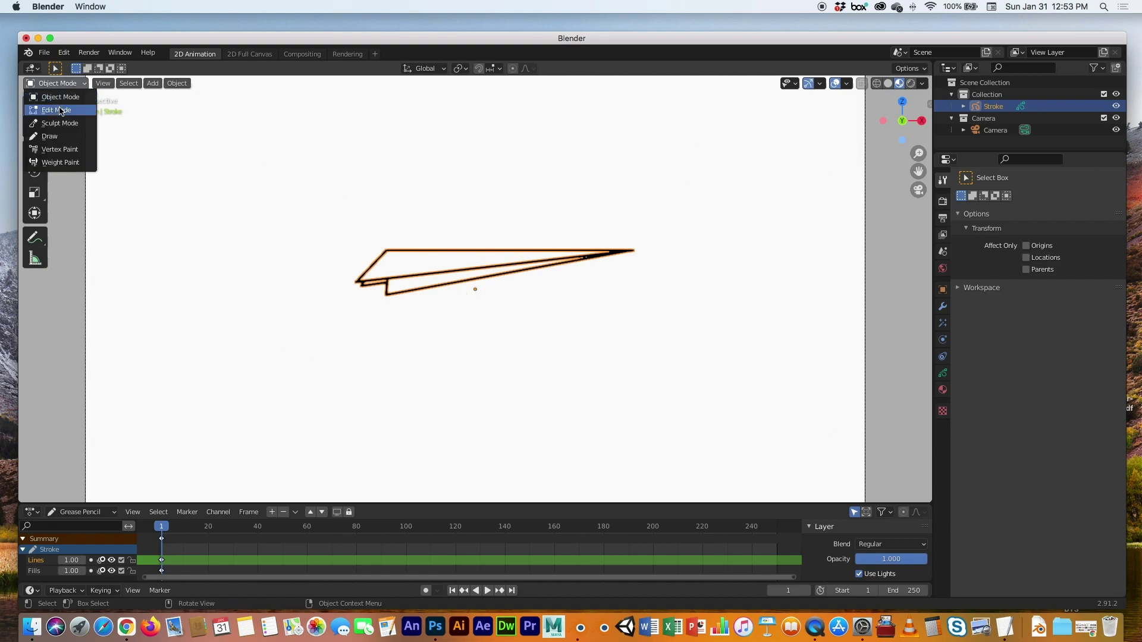
pyautogui.click(47, 103)
pyautogui.moveTo(311, 211)
pyautogui.mouseDown()
pyautogui.moveTo(665, 361)
pyautogui.moveTo(740, 375)
pyautogui.mouseUp()
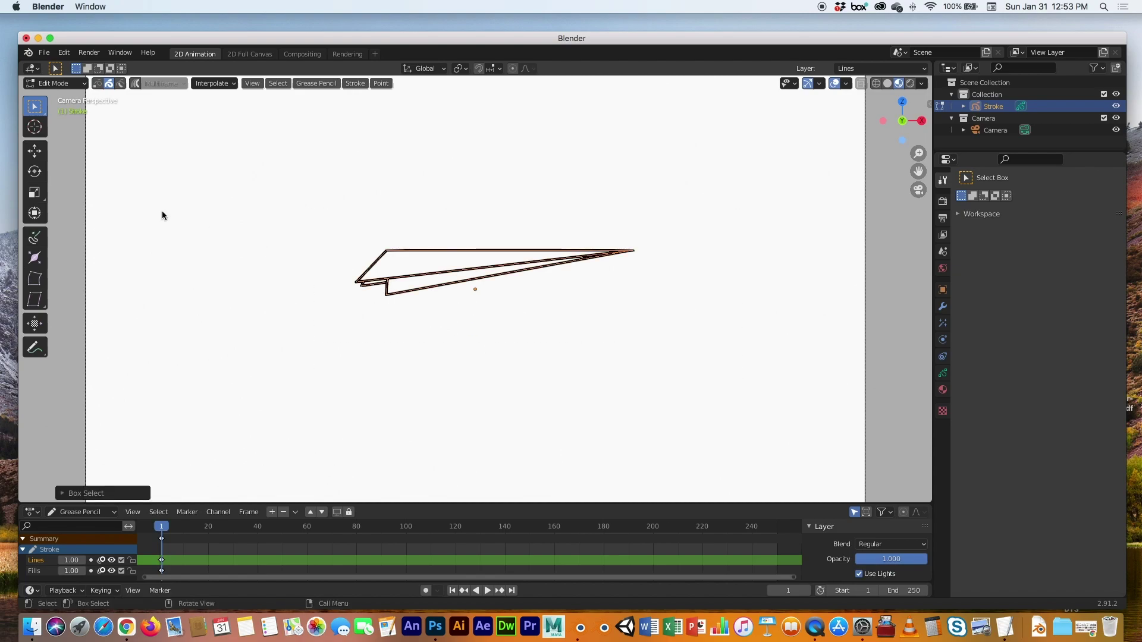
pyautogui.click(34, 151)
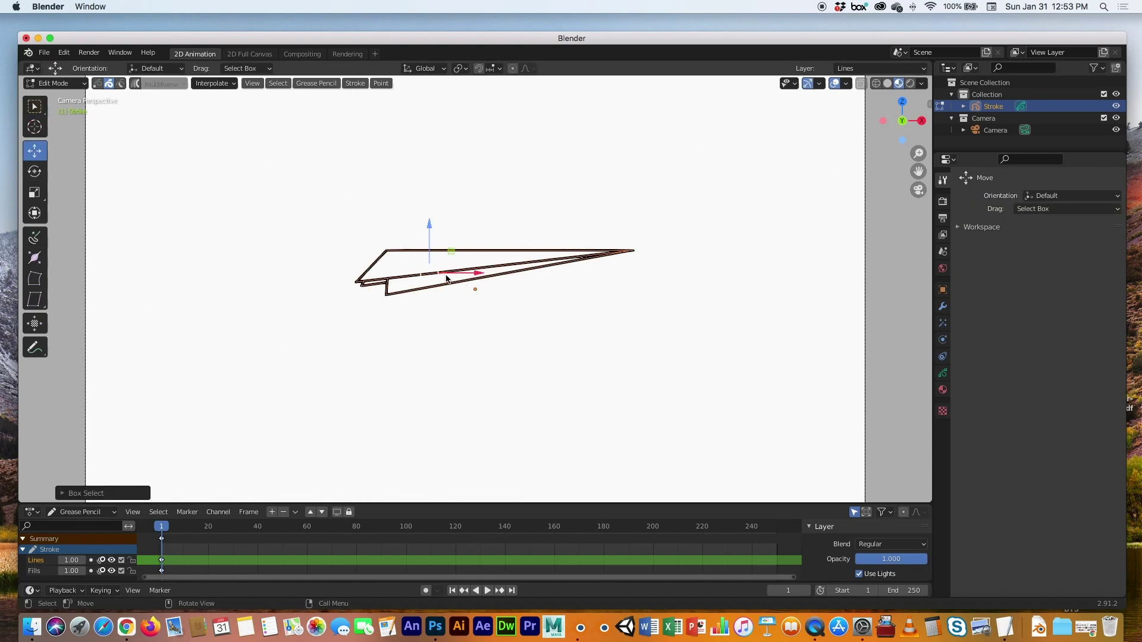
pyautogui.moveTo(424, 274); pyautogui.dragTo(363, 294)
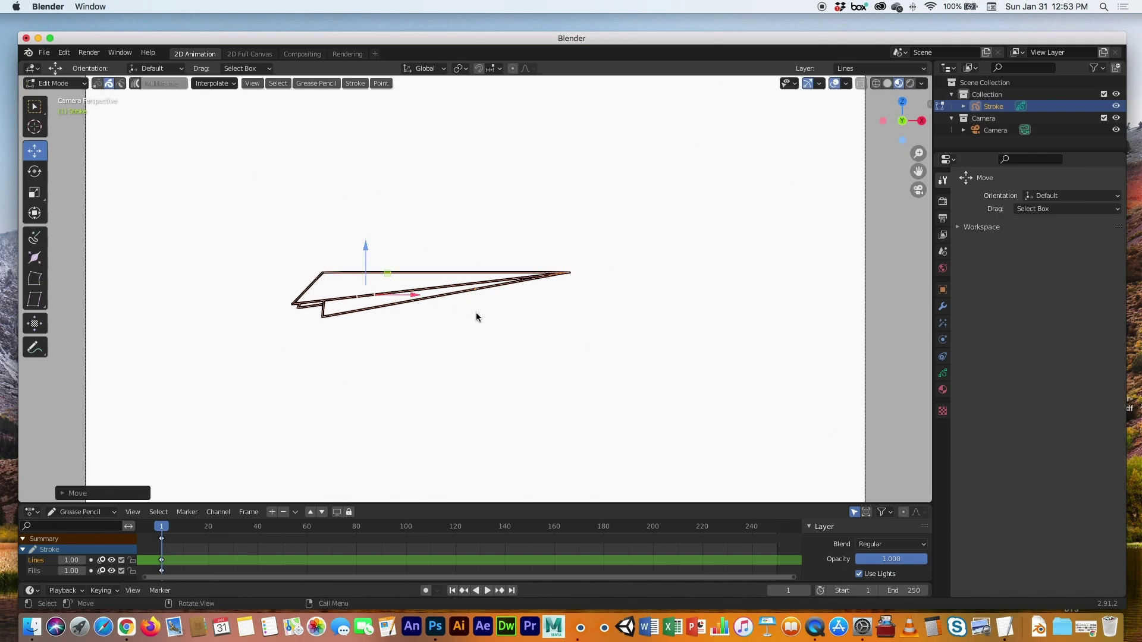
pyautogui.click(159, 180)
pyautogui.click(59, 83)
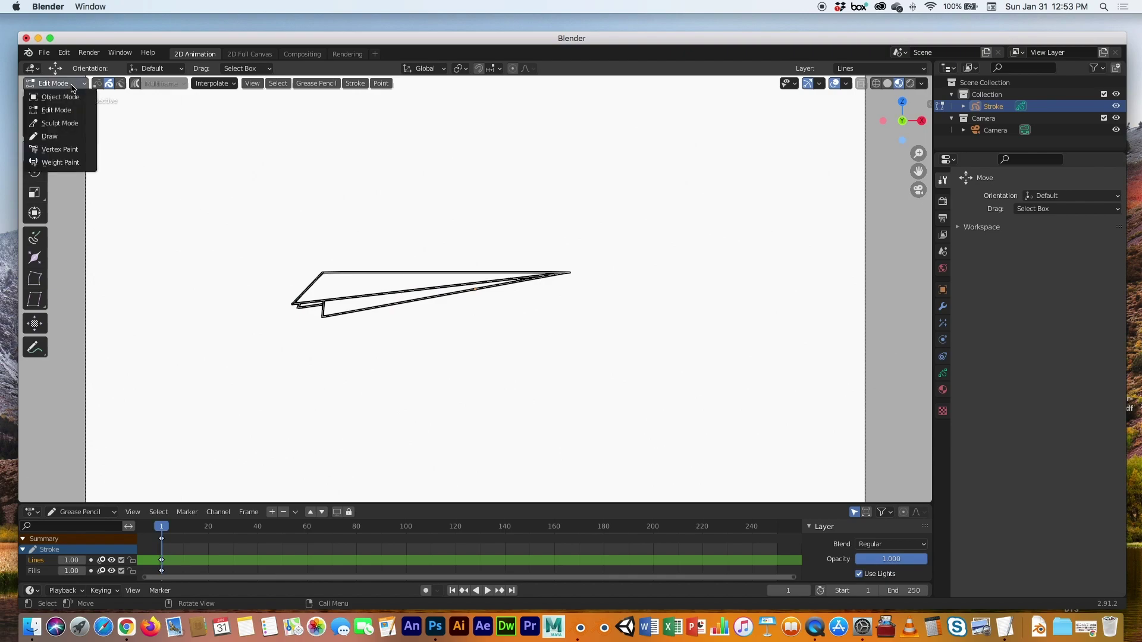
pyautogui.click(57, 91)
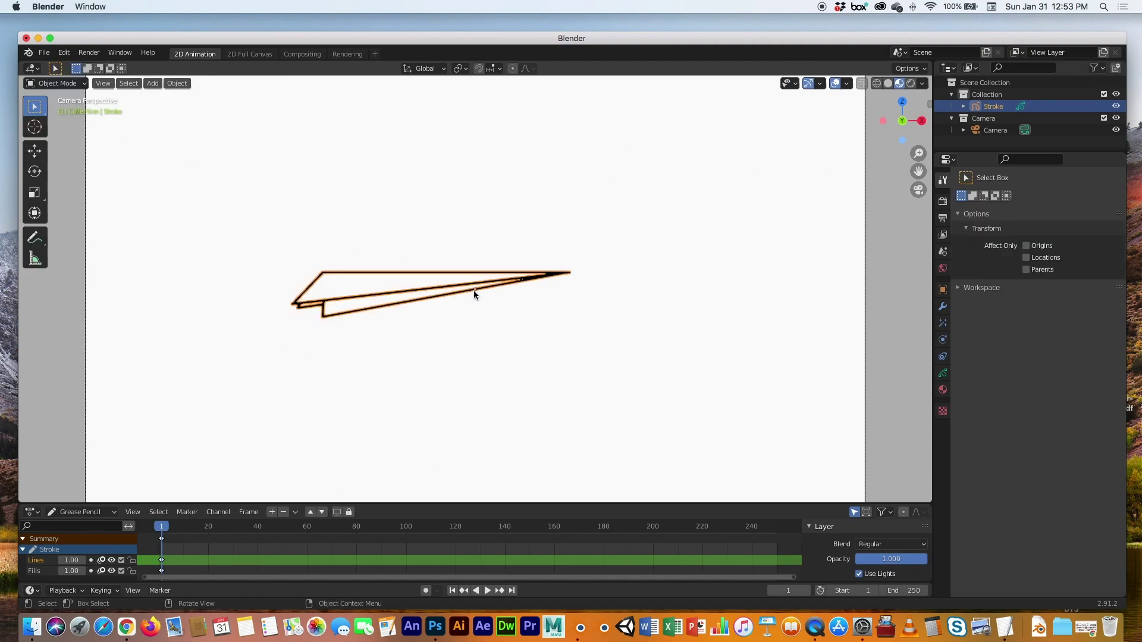
# Step: In Edit Mode, select the whole airplane stroke and scale it down along Z
pyautogui.scroll(-3, 533, 350)
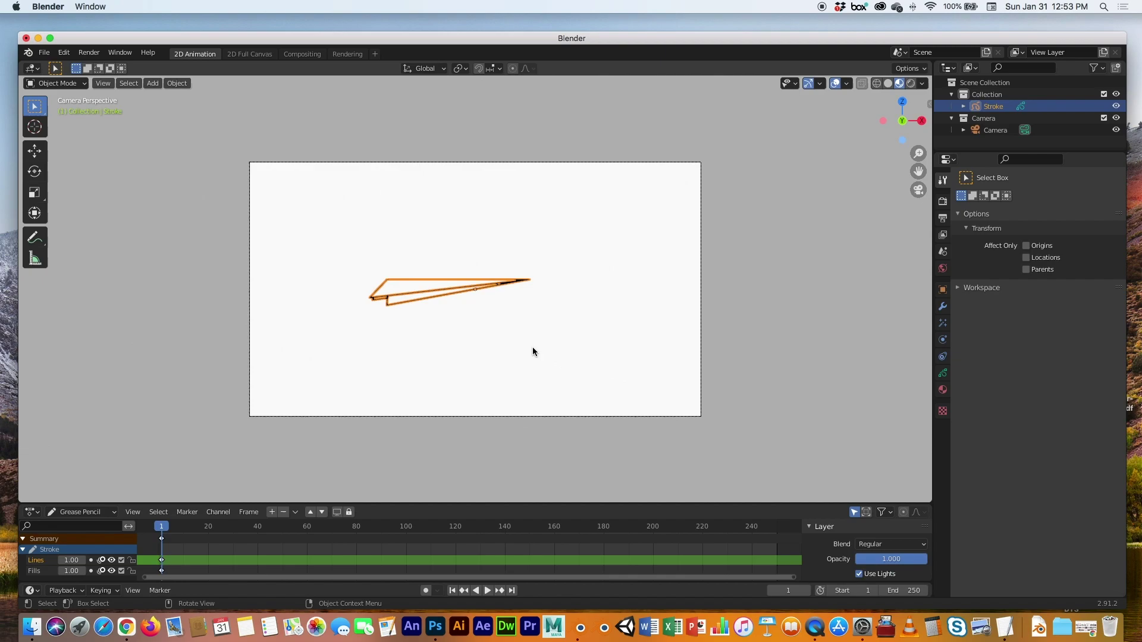
pyautogui.scroll(1, 532, 351)
pyautogui.click(59, 83)
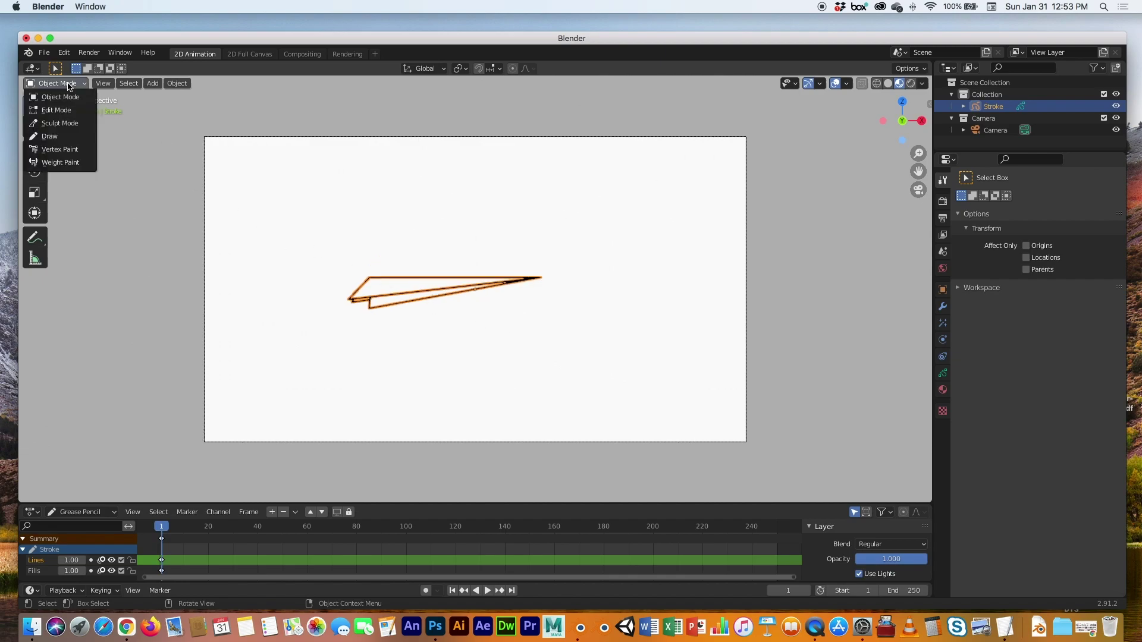
pyautogui.click(57, 110)
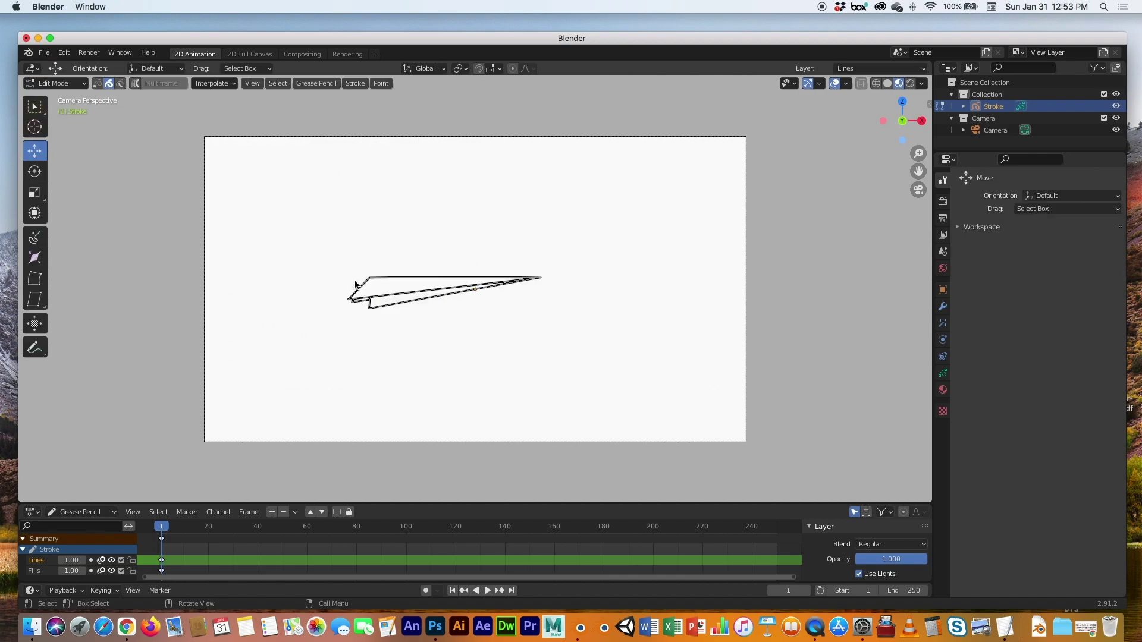
pyautogui.moveTo(316, 230); pyautogui.dragTo(562, 345)
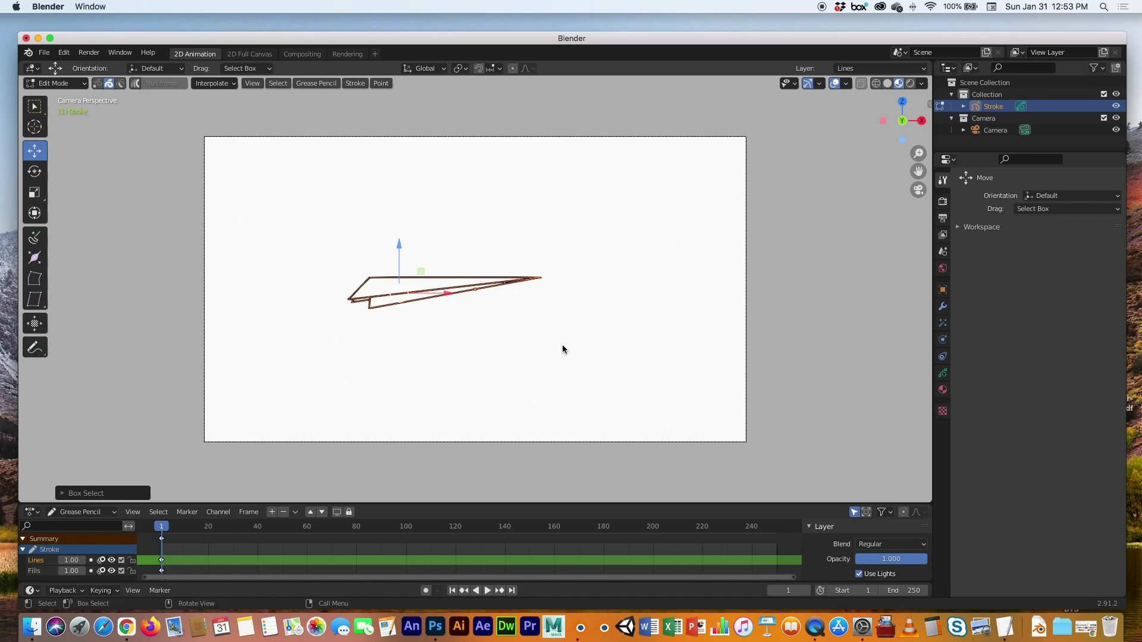
pyautogui.click(34, 192)
pyautogui.press('s')
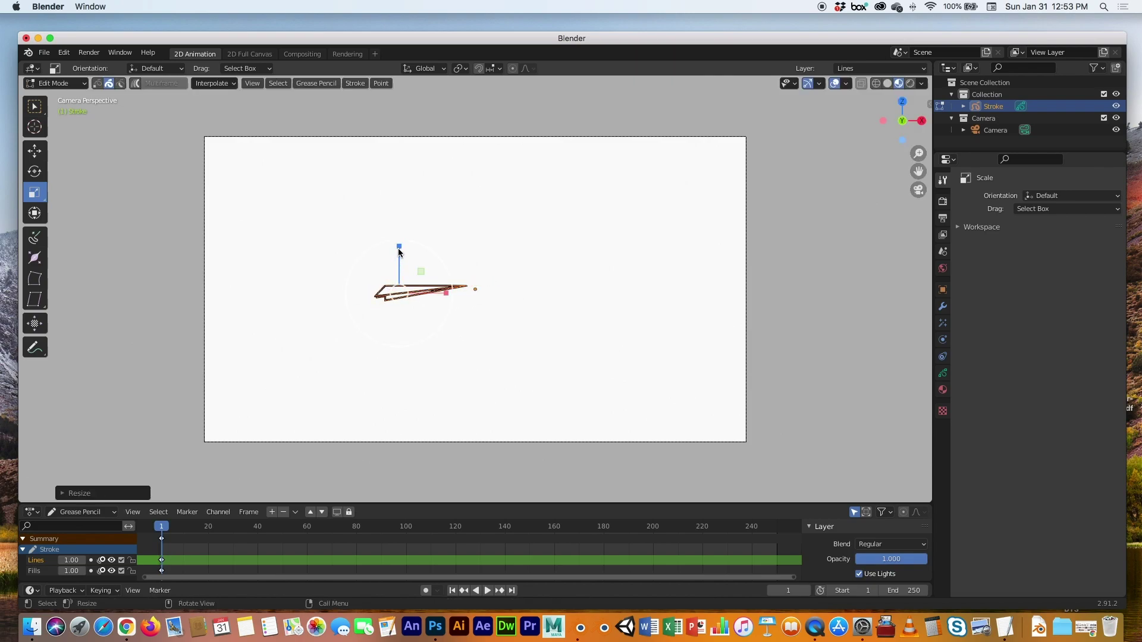
pyautogui.press('z')
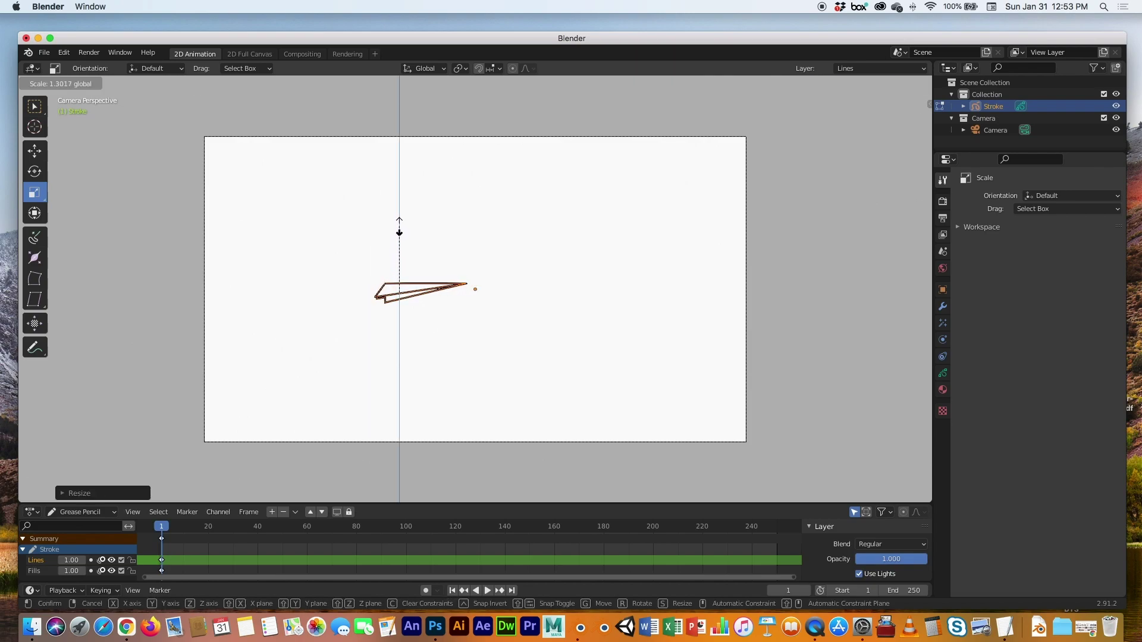
pyautogui.click(398, 237)
# Step: Slide the stroke slightly right, deselect it, and return to Object Mode
pyautogui.click(34, 151)
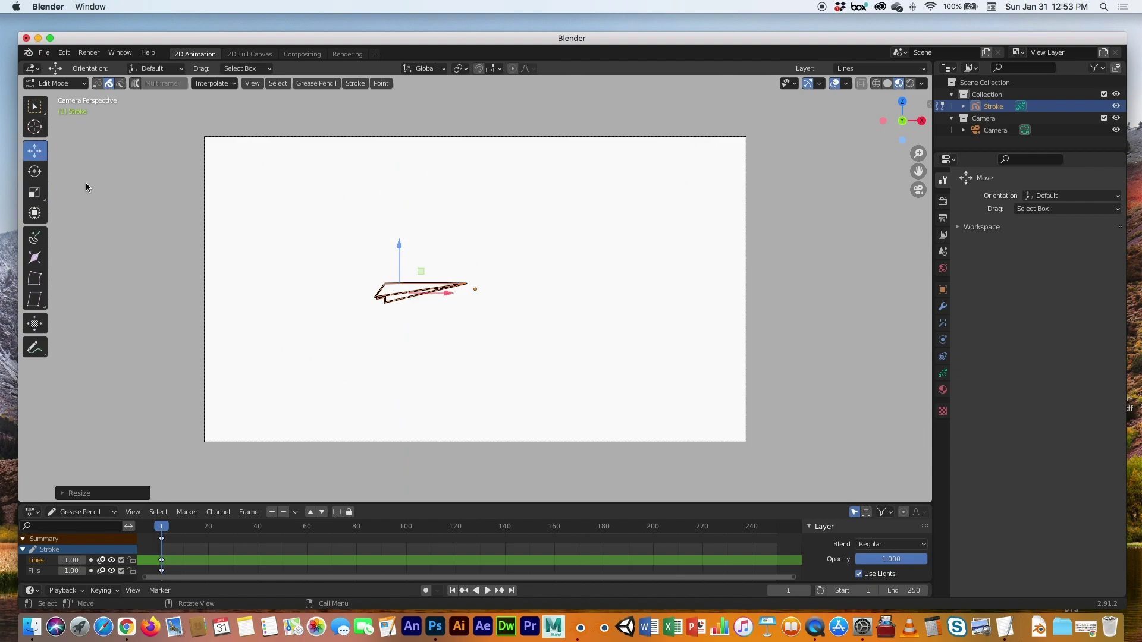
pyautogui.moveTo(399, 292)
pyautogui.mouseDown()
pyautogui.moveTo(439, 287)
pyautogui.moveTo(440, 298)
pyautogui.mouseUp()
pyautogui.click(475, 291)
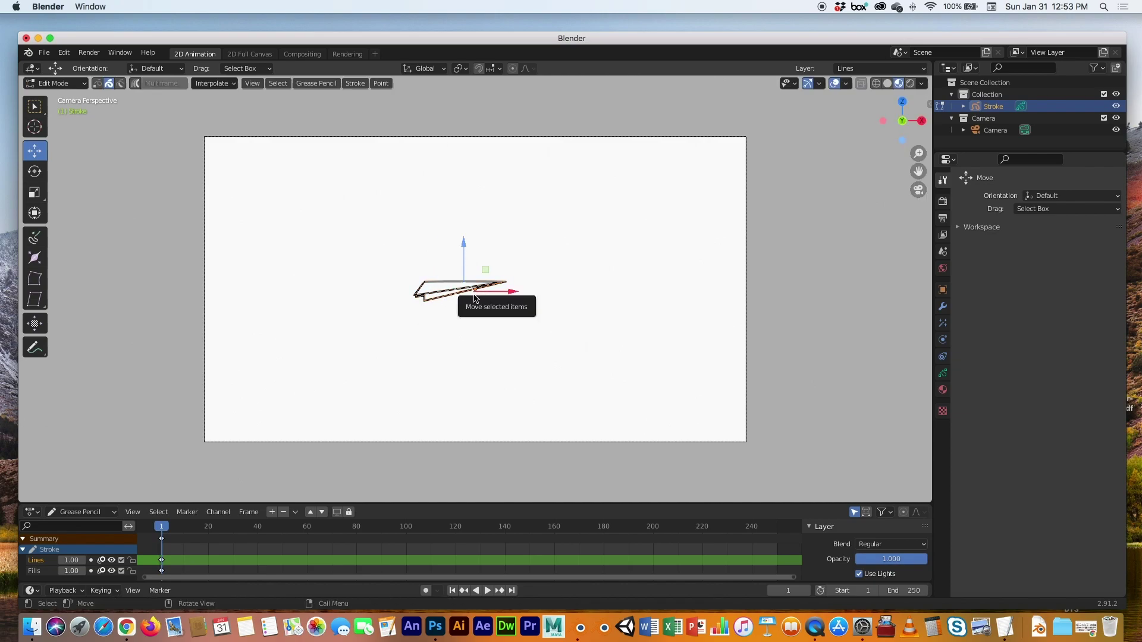
pyautogui.click(474, 329)
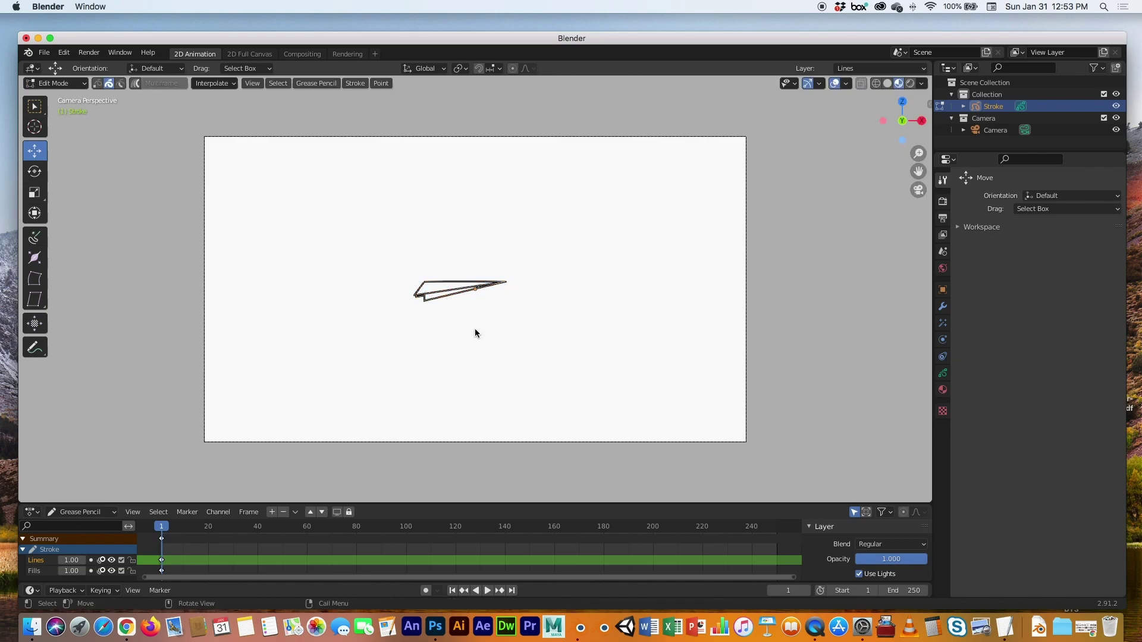
pyautogui.click(62, 84)
pyautogui.click(62, 97)
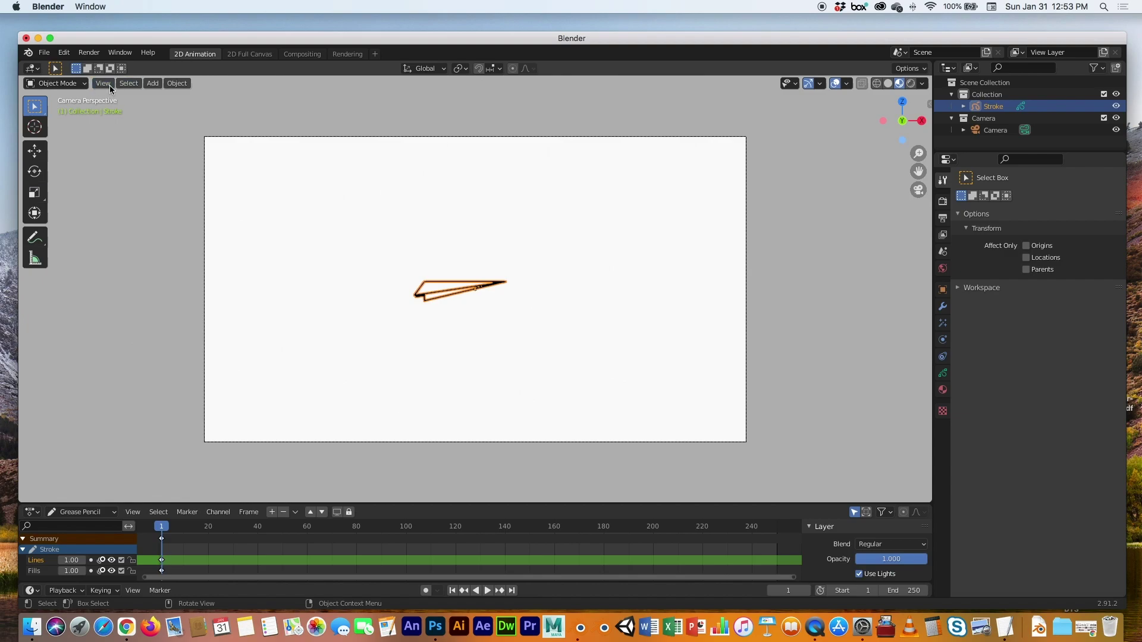
# Step: Add a Bezier curve object through Add > Curve > Bezier
pyautogui.click(152, 83)
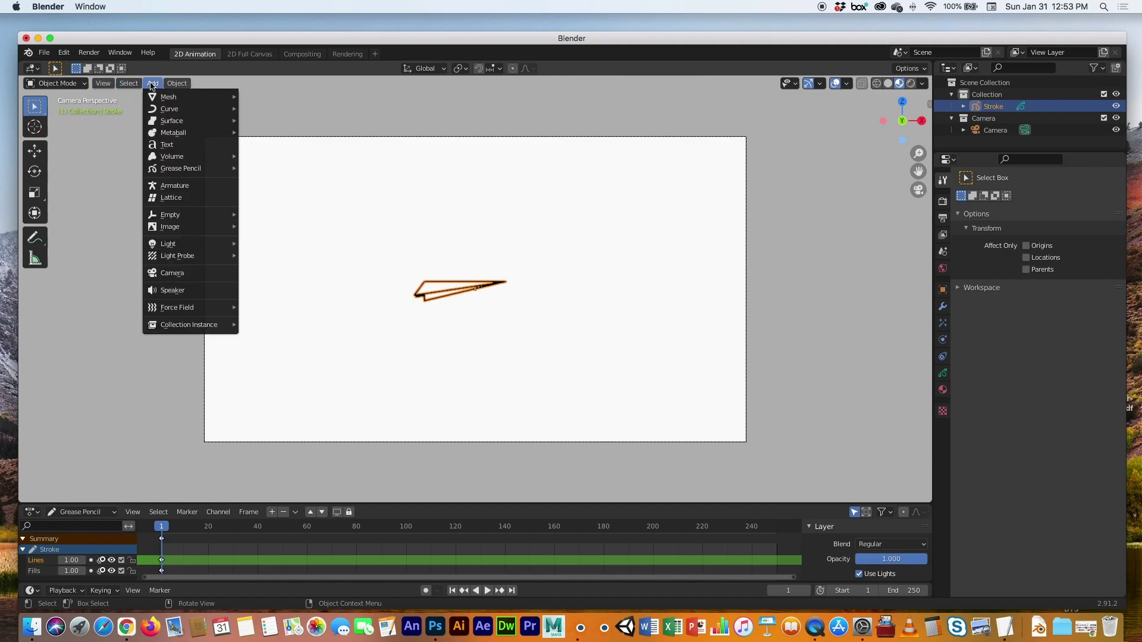
pyautogui.moveTo(156, 109)
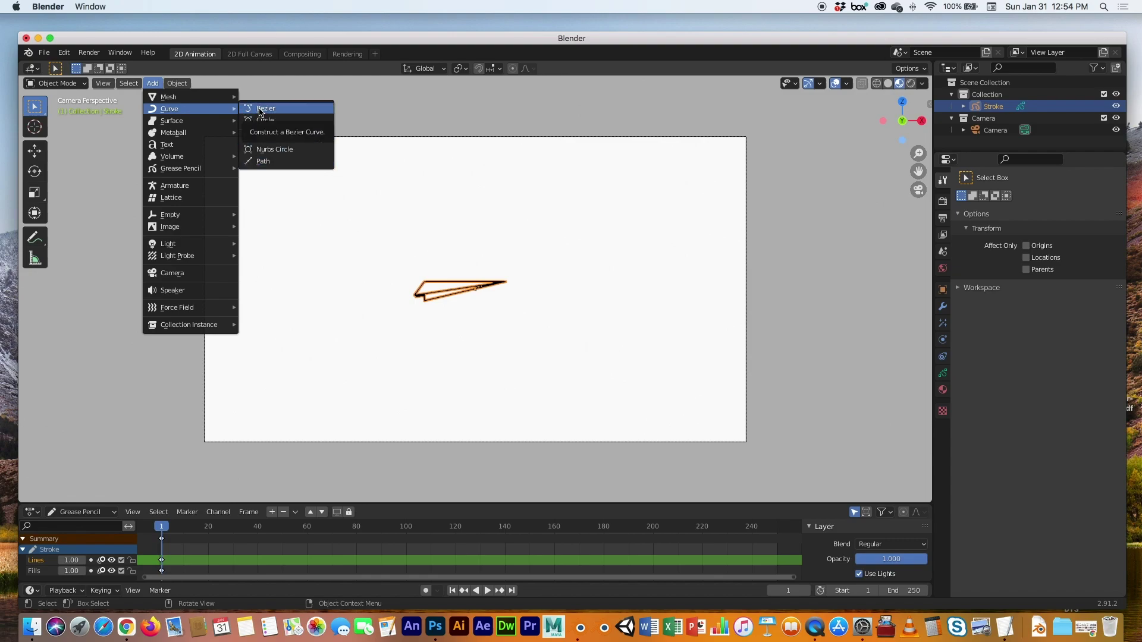
pyautogui.click(260, 111)
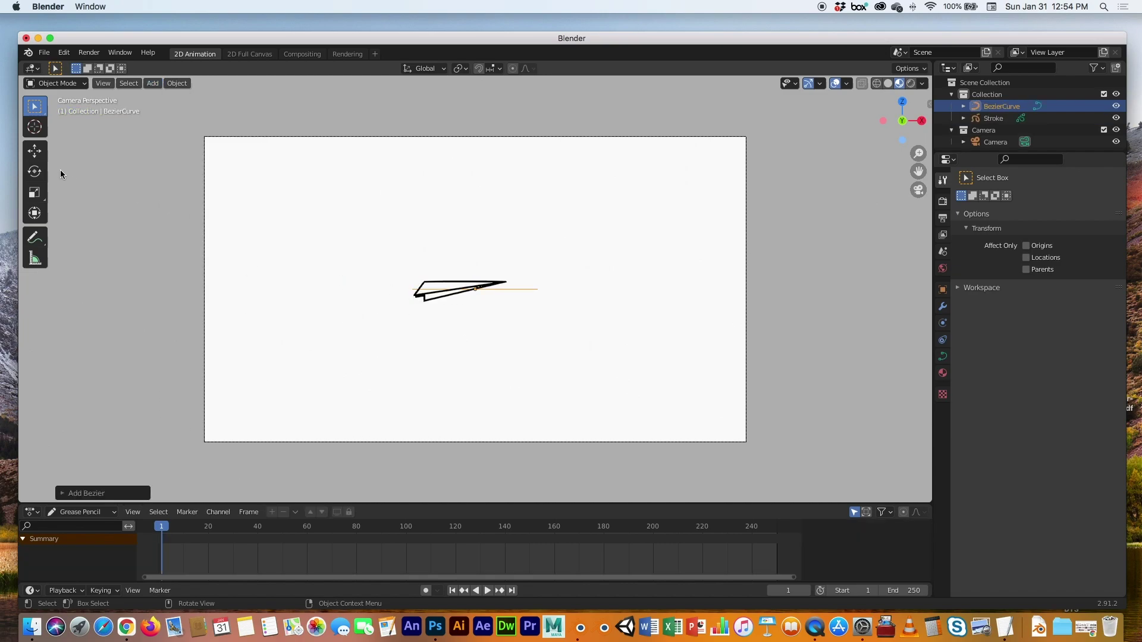
pyautogui.click(34, 151)
# Step: Move the curve below the airplane and pull its left control point down and left
pyautogui.moveTo(476, 289); pyautogui.dragTo(471, 344)
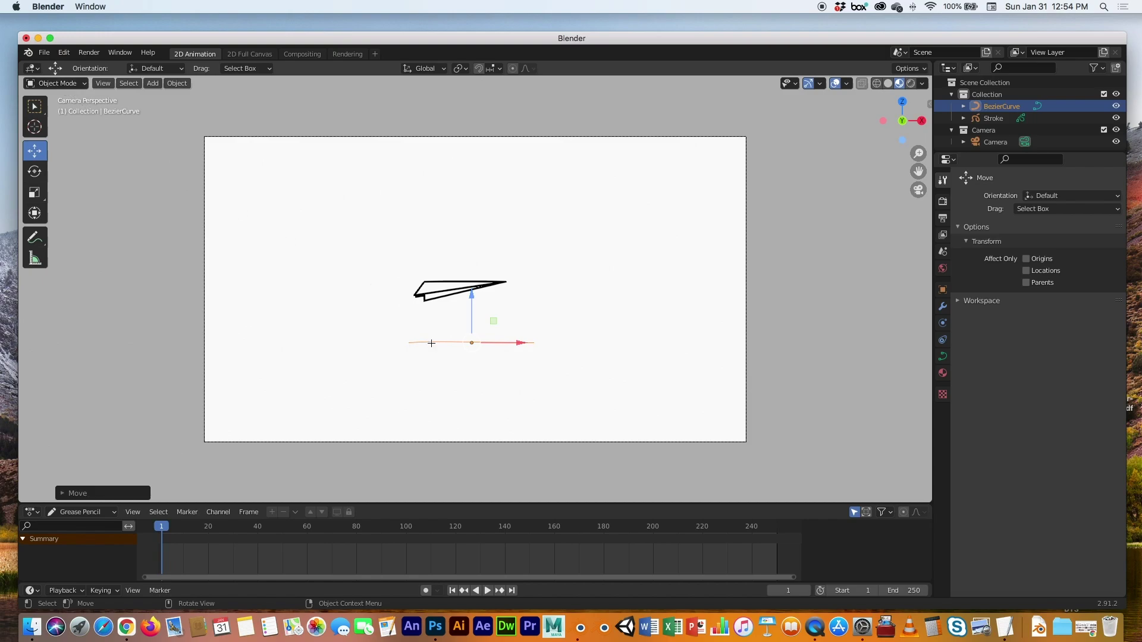
pyautogui.press('Tab')
pyautogui.click(411, 351)
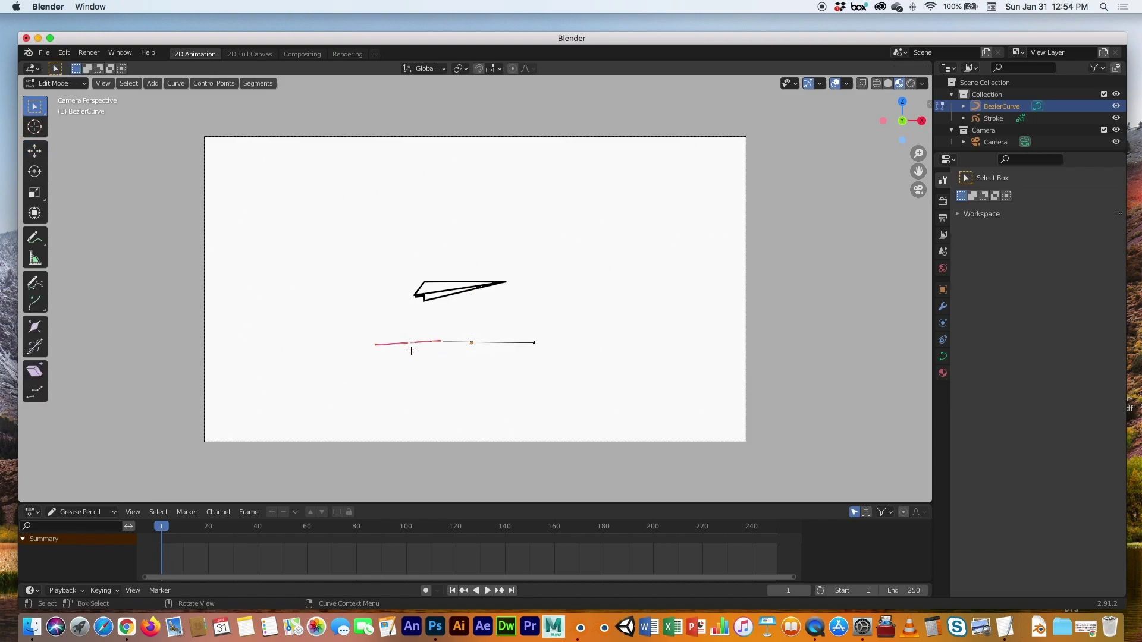
pyautogui.click(39, 156)
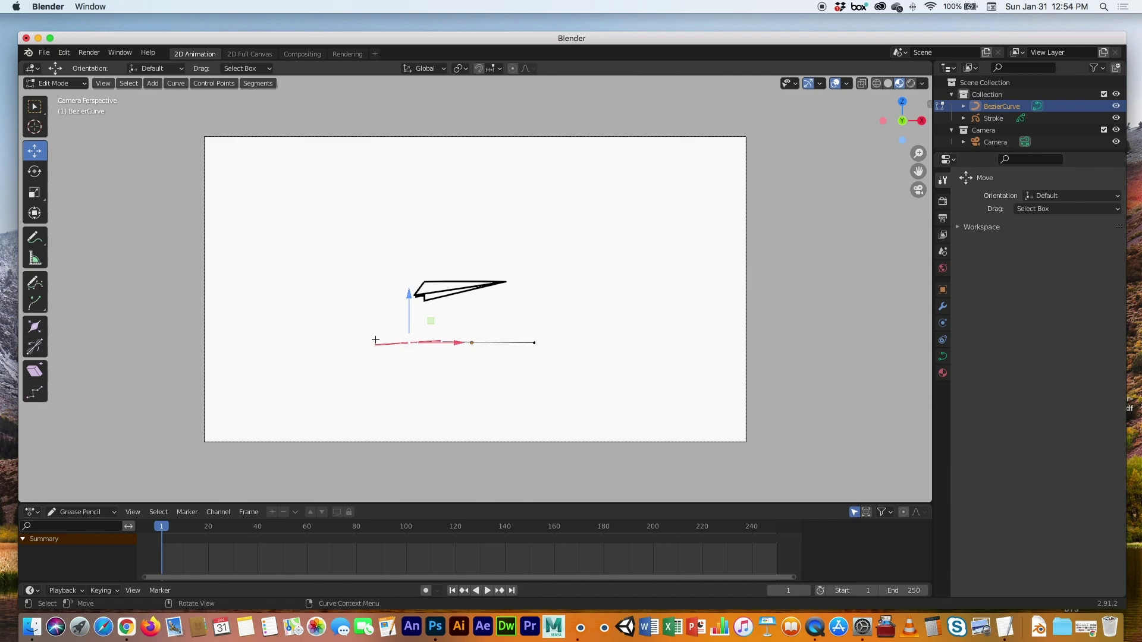
pyautogui.moveTo(408, 340); pyautogui.dragTo(322, 392)
# Step: Shift the right endpoint left, shape a hump with its handle, and extrude a new point further right
pyautogui.click(532, 344)
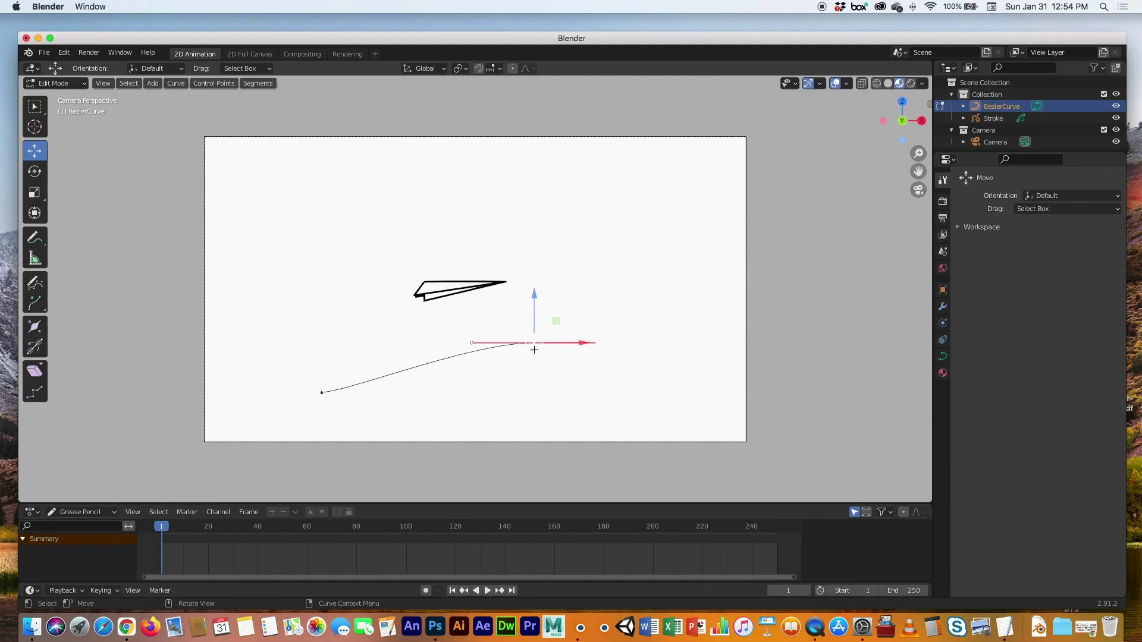
pyautogui.moveTo(536, 342); pyautogui.dragTo(481, 354)
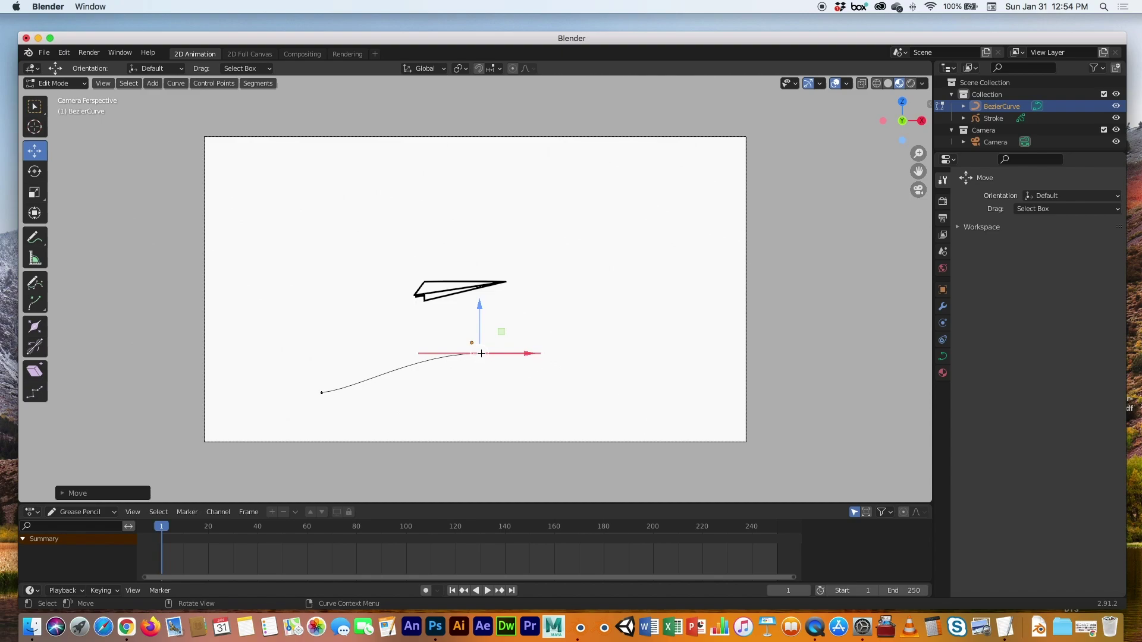
pyautogui.moveTo(481, 353); pyautogui.dragTo(602, 391)
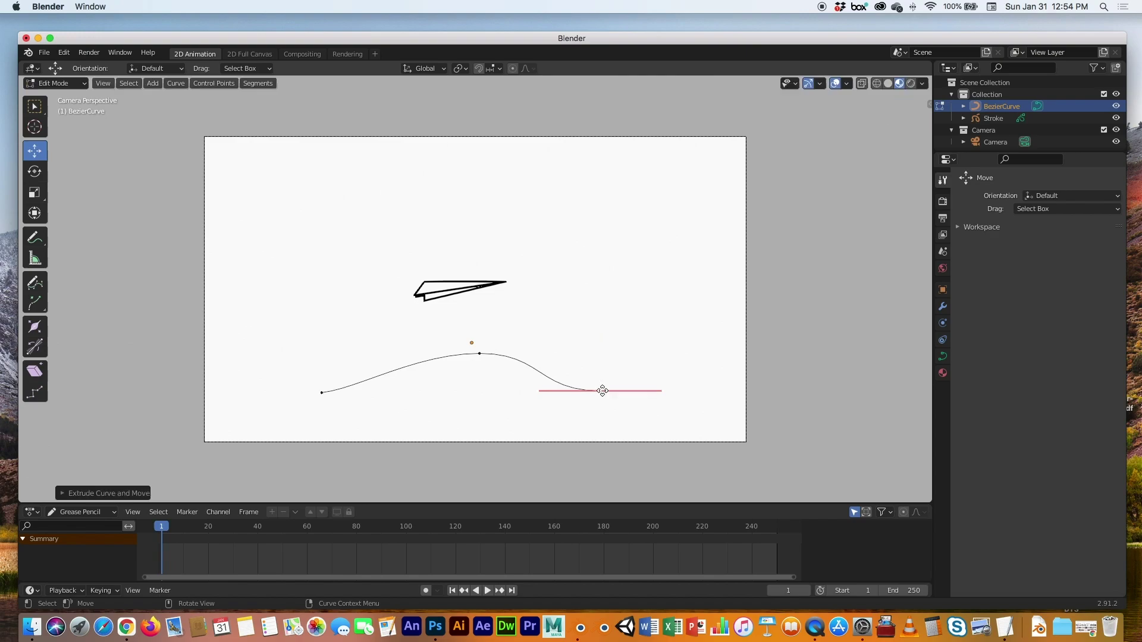
pyautogui.press('e')
pyautogui.click(675, 336)
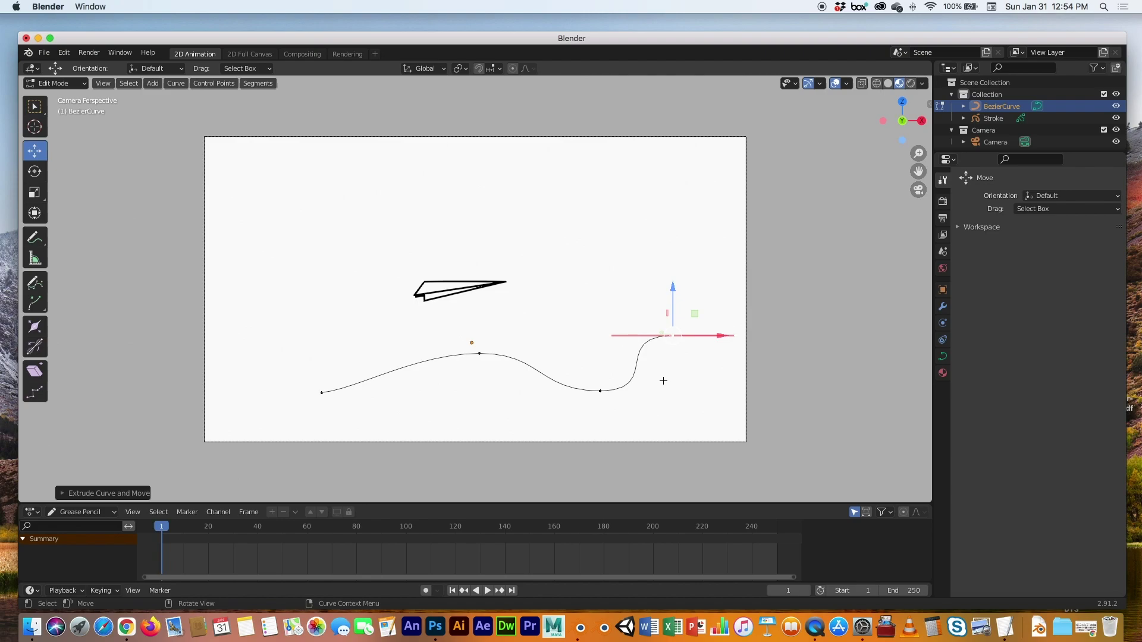
# Step: Reposition the middle and end points leftward and stretch the end handle up to the right
pyautogui.click(481, 355)
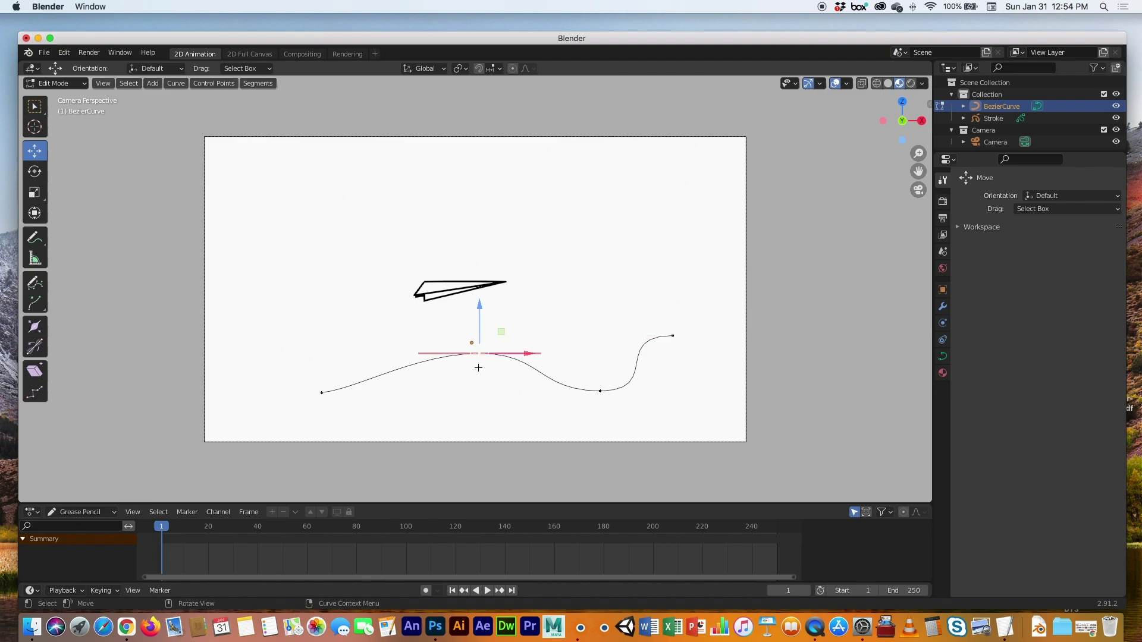
pyautogui.moveTo(480, 358); pyautogui.dragTo(446, 362)
pyautogui.click(602, 392)
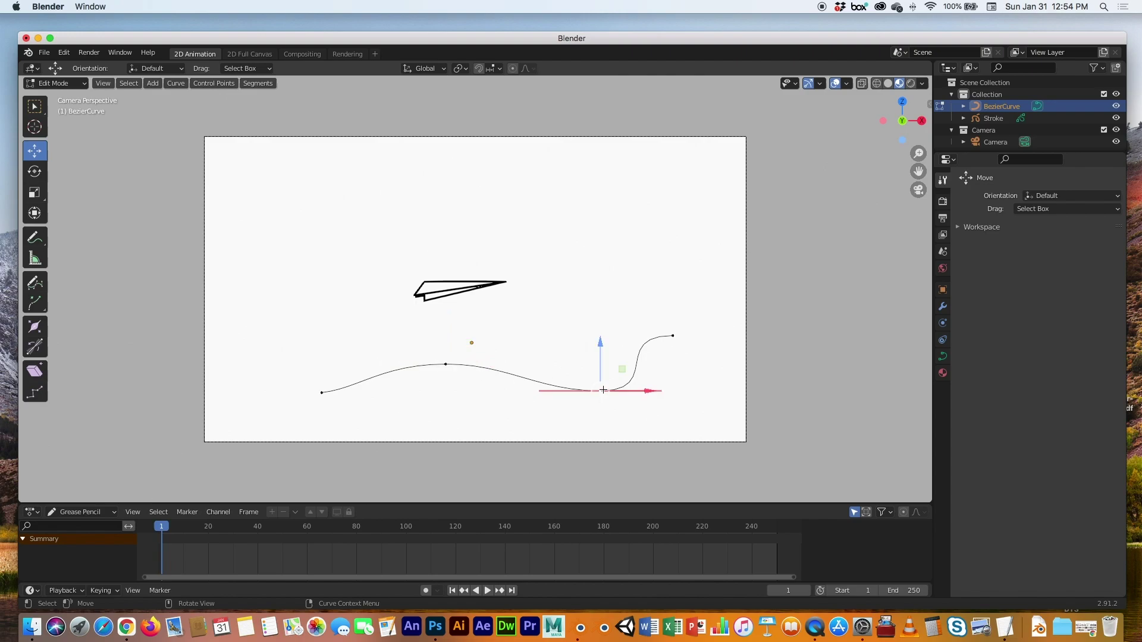
pyautogui.moveTo(603, 390); pyautogui.dragTo(564, 385)
pyautogui.click(672, 335)
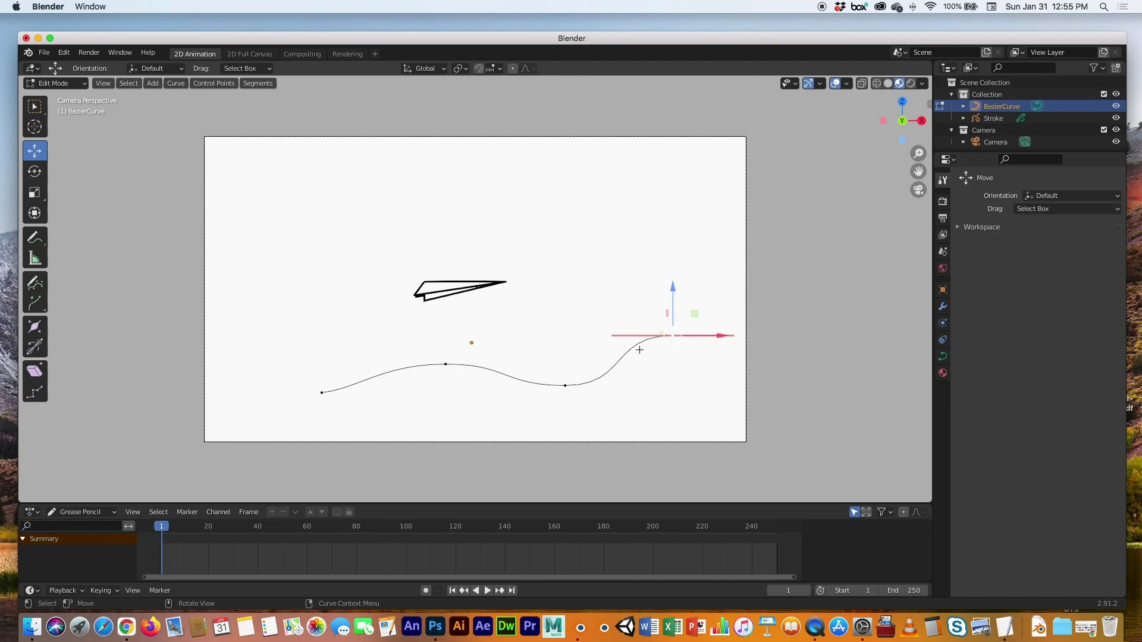
pyautogui.moveTo(674, 336); pyautogui.dragTo(636, 366)
pyautogui.click(615, 323)
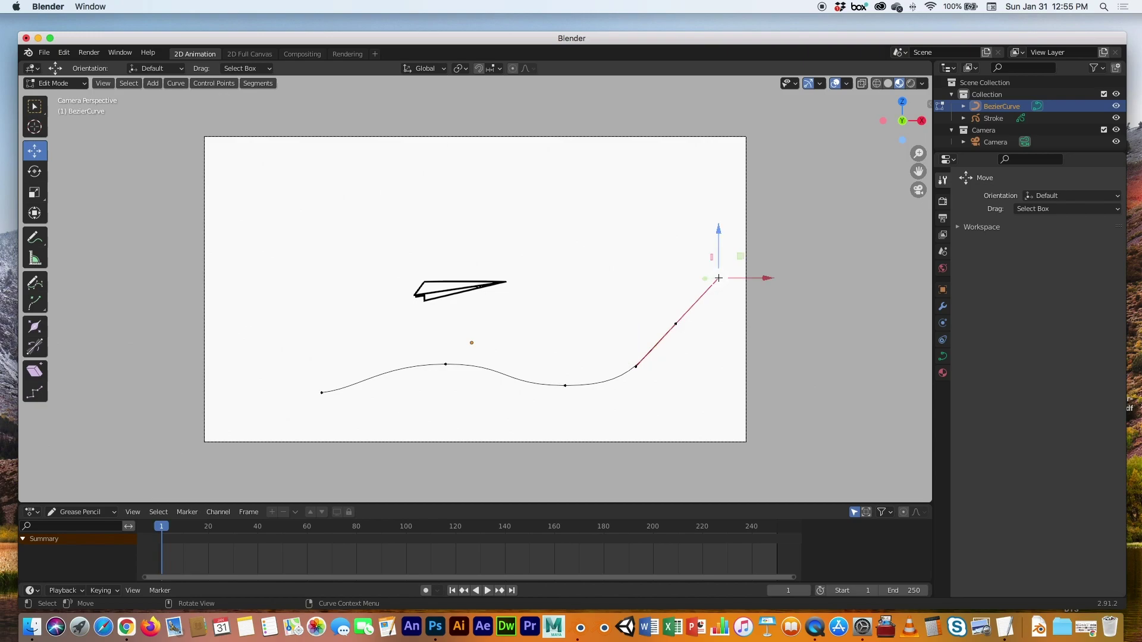
pyautogui.moveTo(717, 278)
pyautogui.mouseDown()
pyautogui.moveTo(657, 273)
pyautogui.moveTo(703, 280)
pyautogui.mouseUp()
# Step: Fine-tune the control points and handles near the end, trough and peak to smooth the wave
pyautogui.click(638, 375)
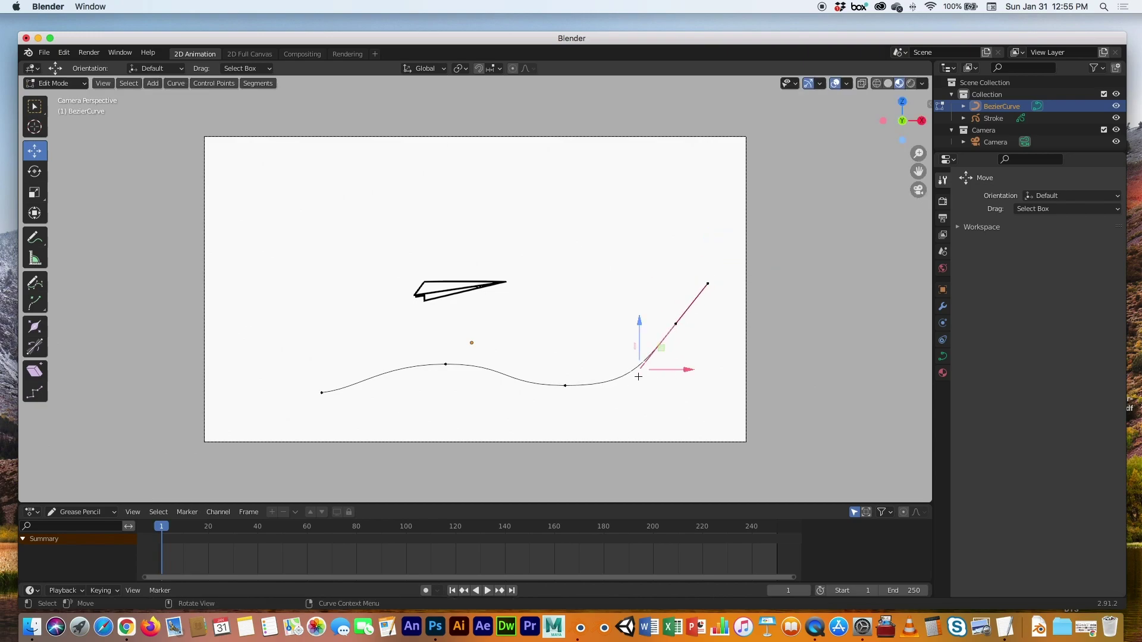
pyautogui.moveTo(640, 370); pyautogui.dragTo(644, 357)
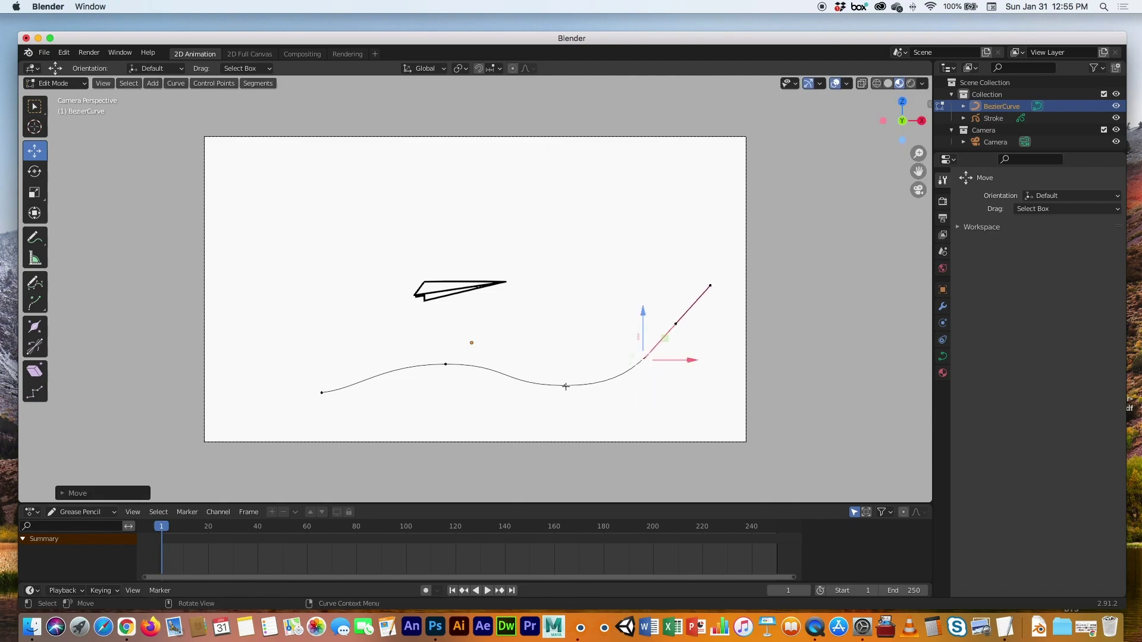
pyautogui.click(566, 387)
pyautogui.moveTo(507, 387); pyautogui.dragTo(515, 390)
pyautogui.click(503, 390)
pyautogui.click(445, 366)
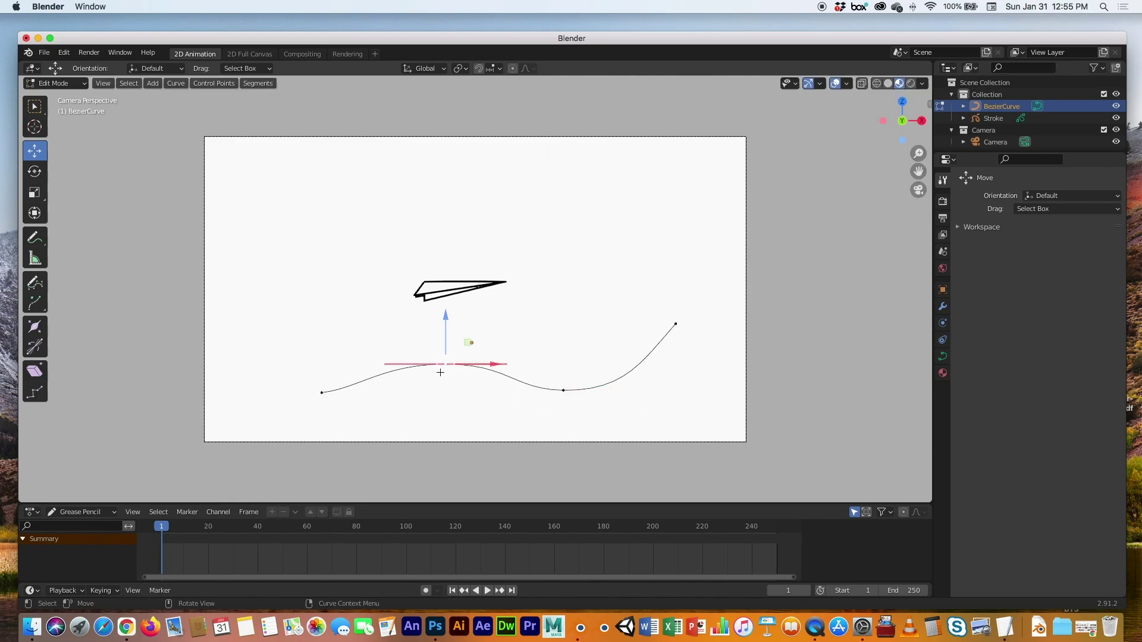
pyautogui.moveTo(445, 364); pyautogui.dragTo(442, 362)
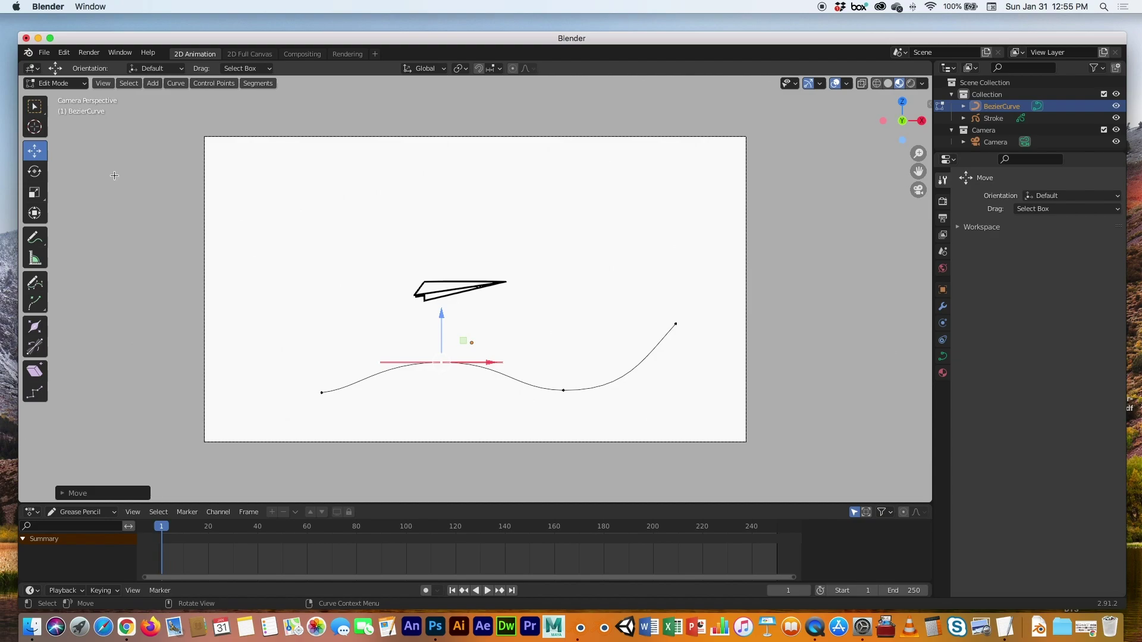
# Step: Return to Object Mode and select the wavy curve and the paper plane, with the plane active
pyautogui.click(35, 106)
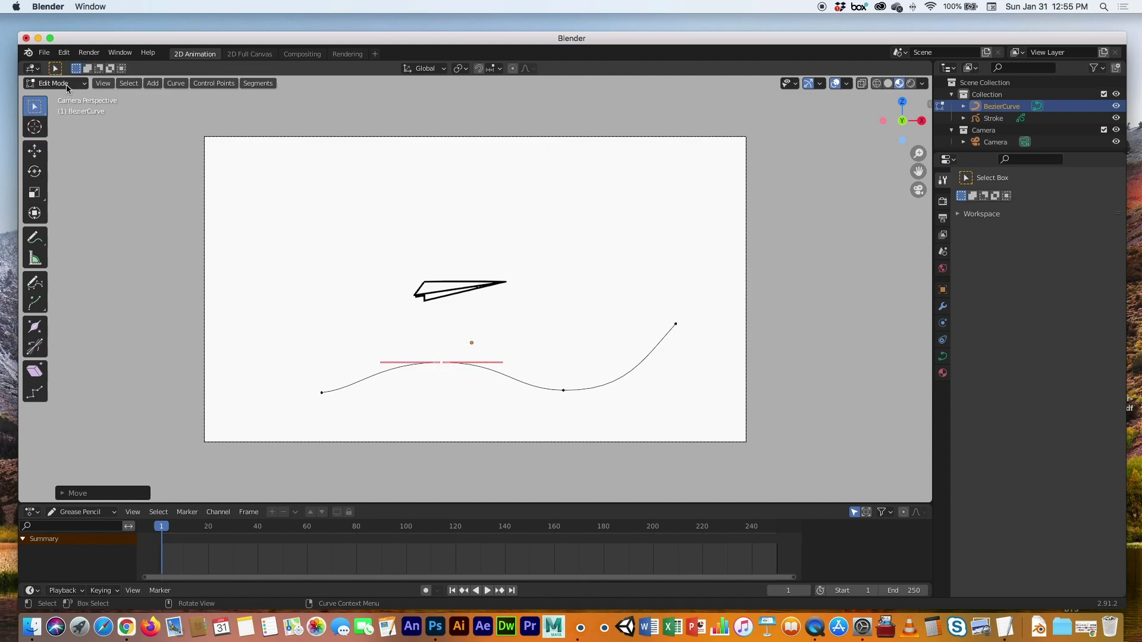
pyautogui.click(67, 88)
pyautogui.click(75, 110)
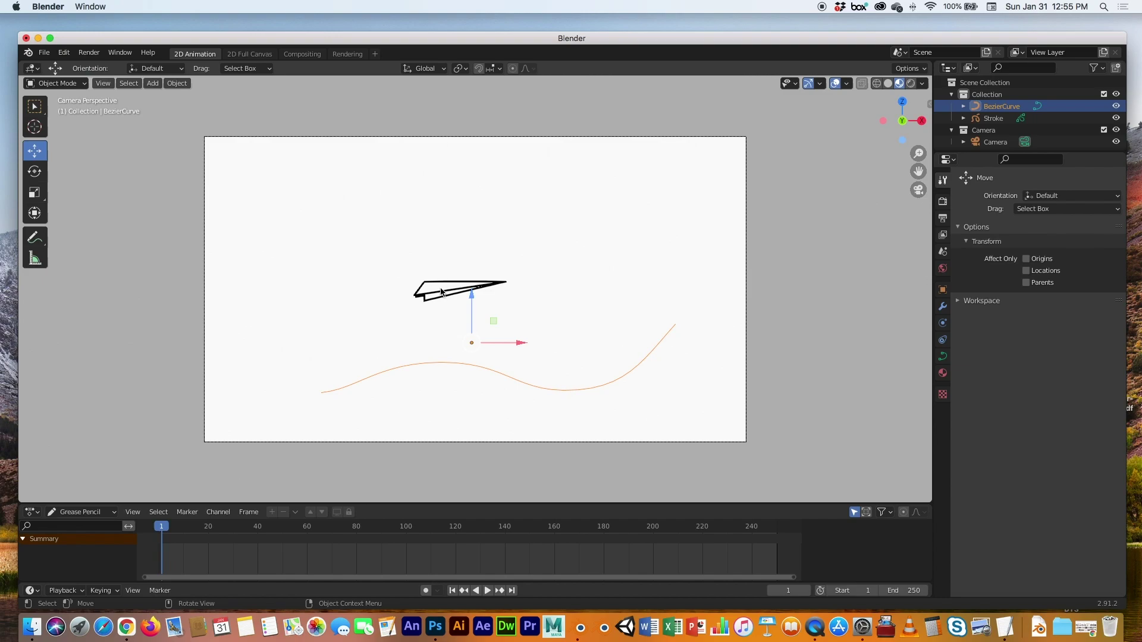
pyautogui.click(443, 293)
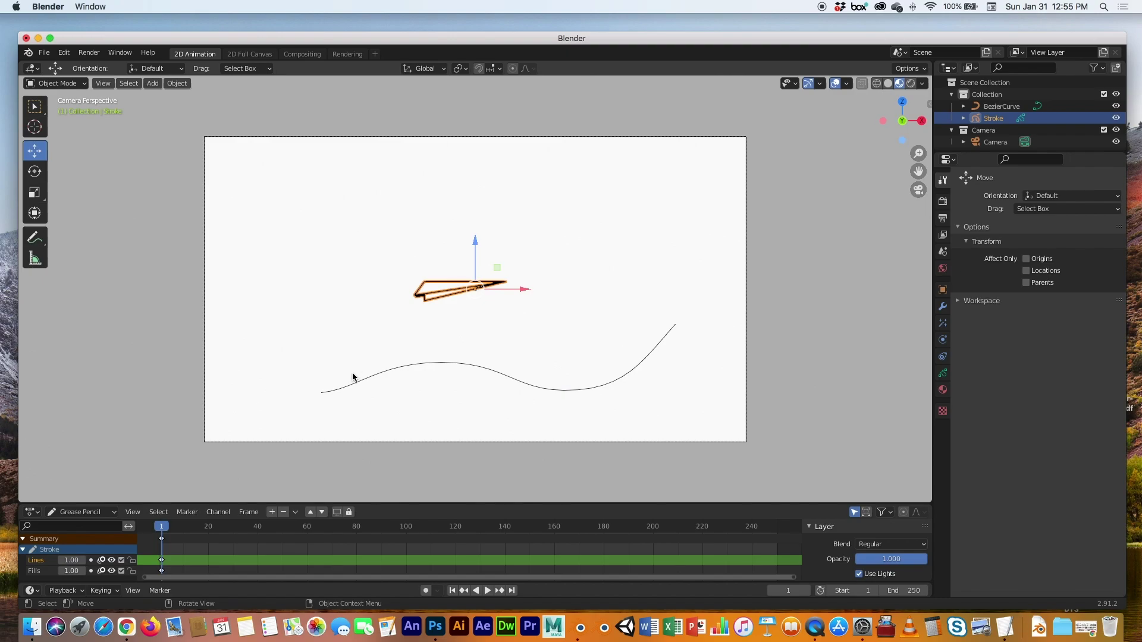
pyautogui.click(387, 371)
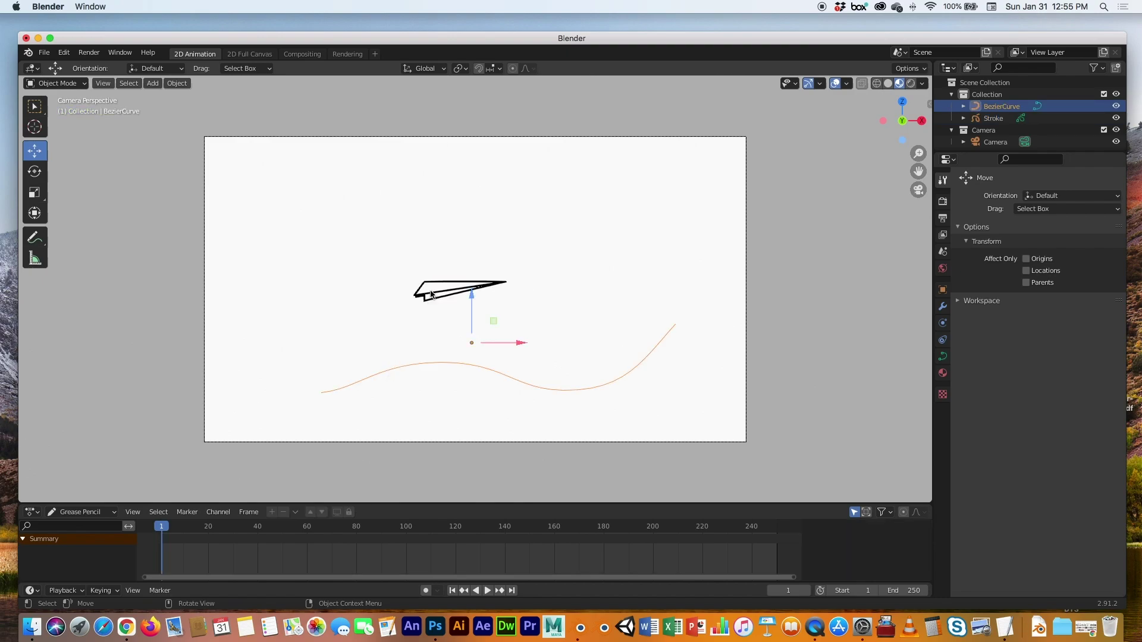
pyautogui.keyDown('shift'); pyautogui.click(430, 293); pyautogui.keyUp('shift')
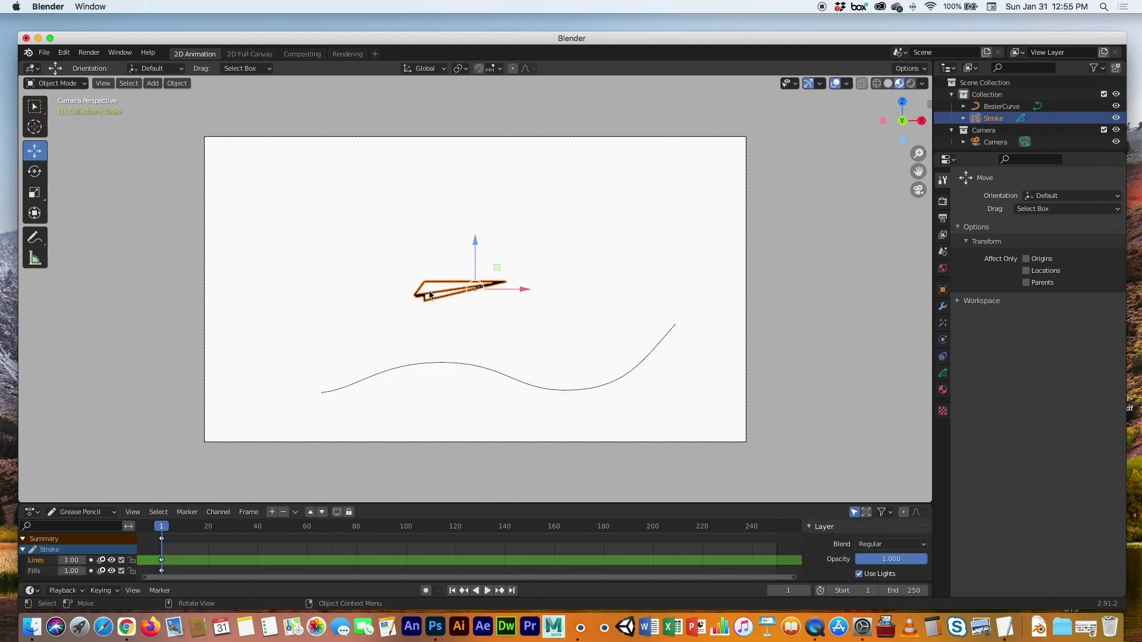
# Step: Add a Follow Path constraint to the plane with BezierCurve picked as its target
pyautogui.click(943, 357)
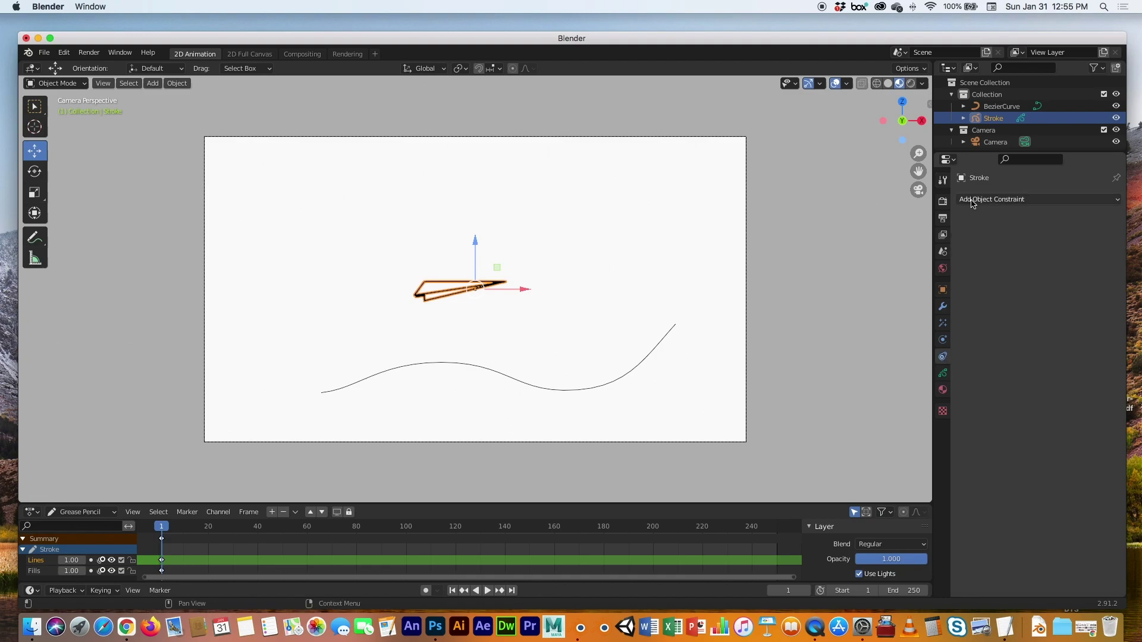
pyautogui.click(1015, 200)
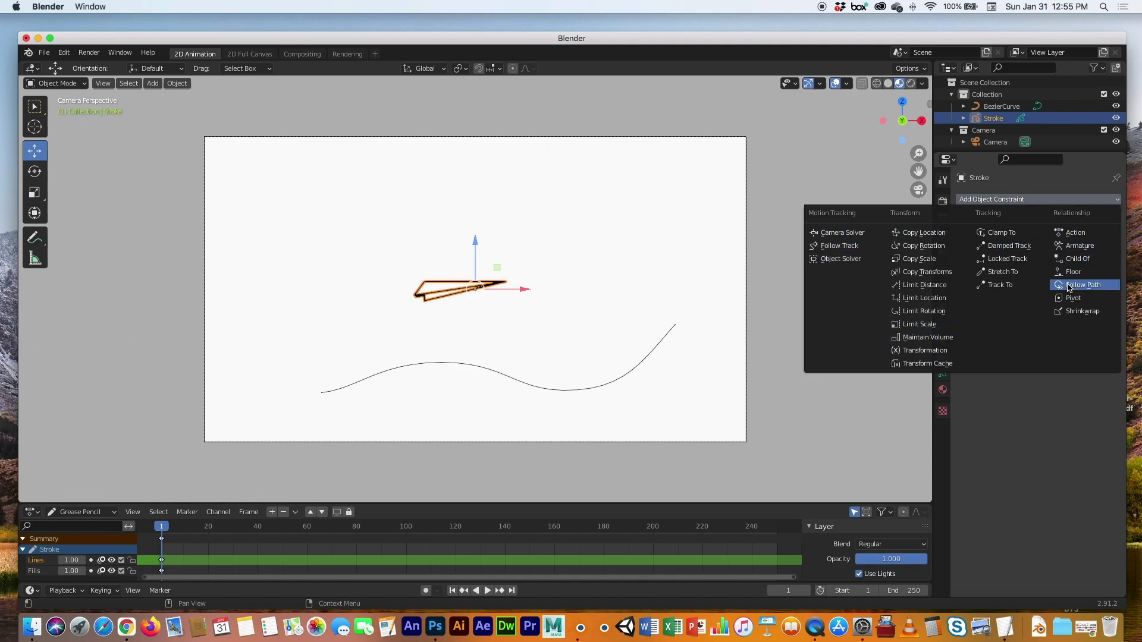
pyautogui.click(1075, 286)
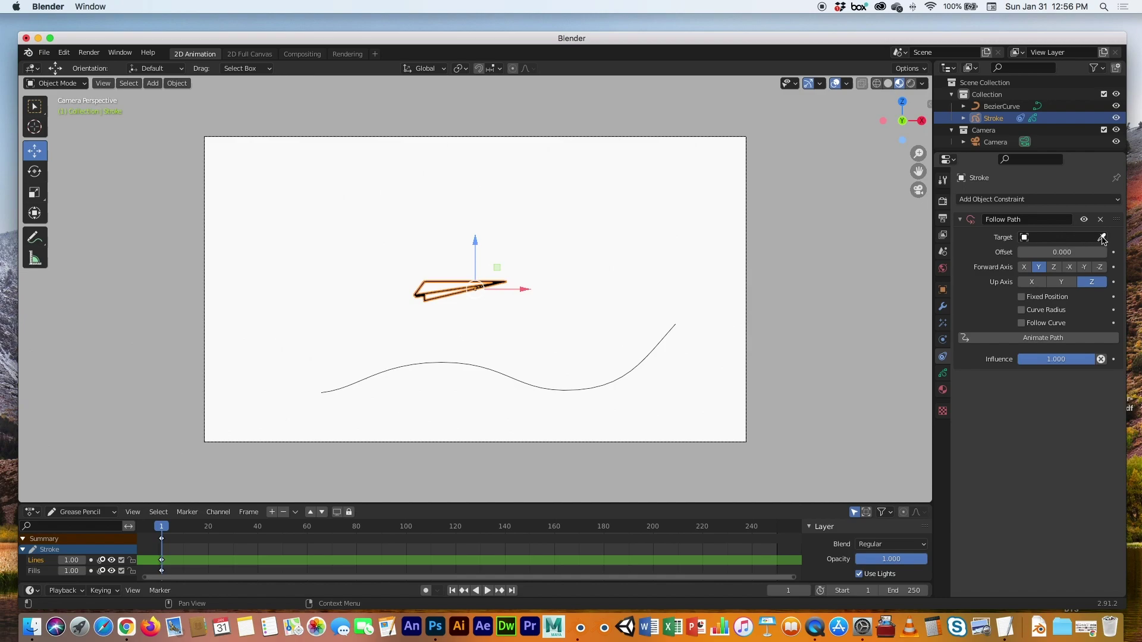
pyautogui.click(1102, 238)
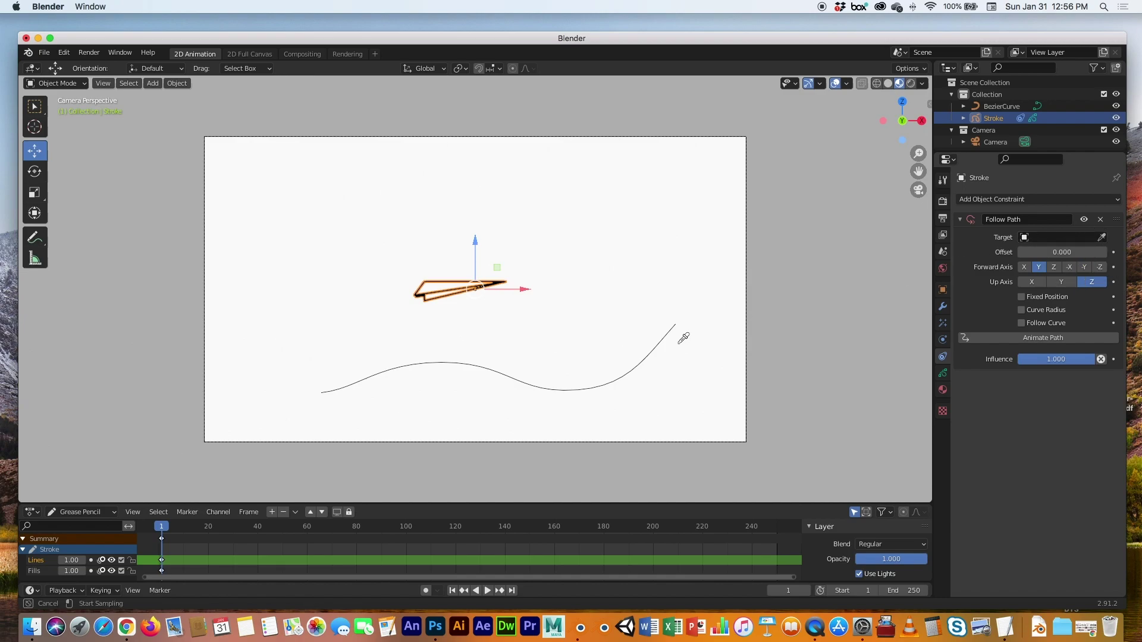
pyautogui.click(652, 351)
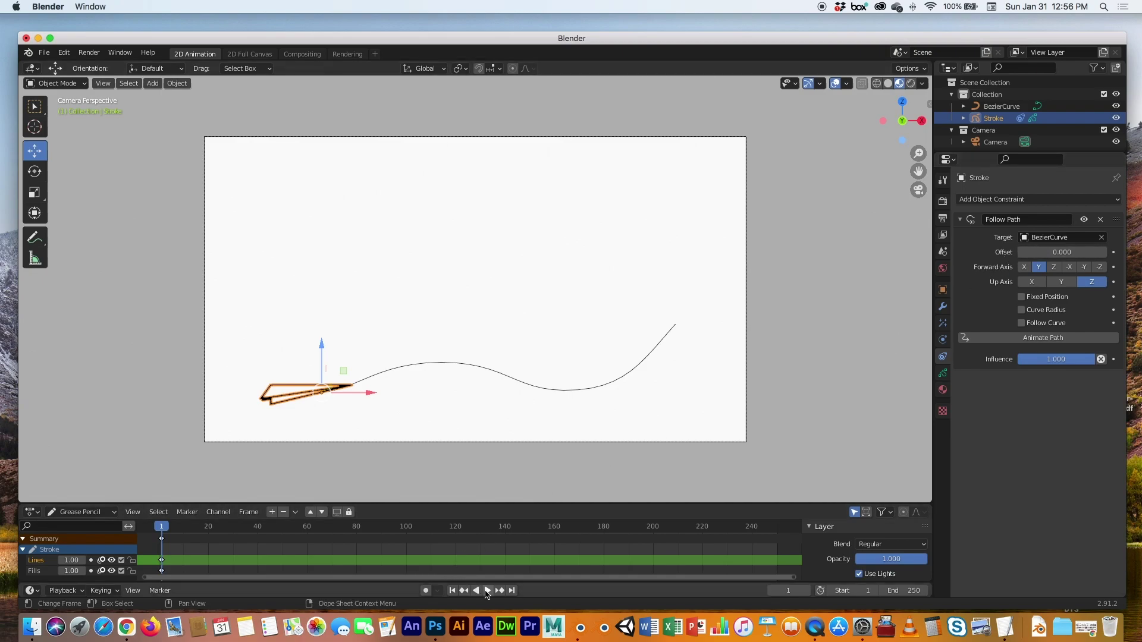
# Step: Preview playback, return to frame 1, and keyframe the Follow Path Offset at 0
pyautogui.click(487, 590)
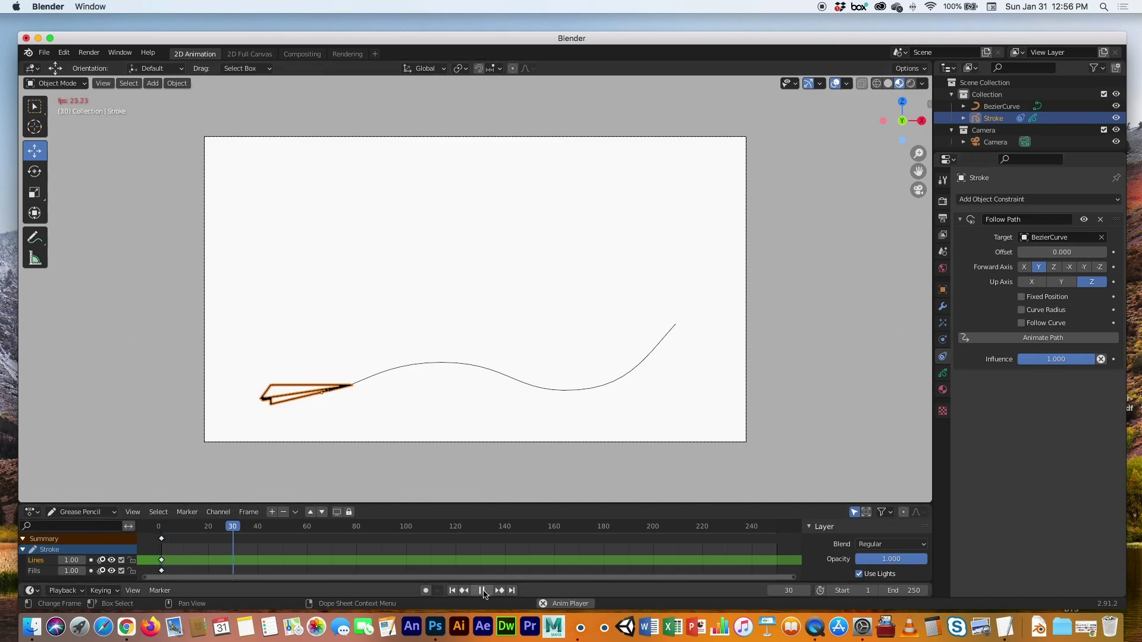
pyautogui.click(481, 591)
pyautogui.moveTo(267, 530); pyautogui.dragTo(161, 536)
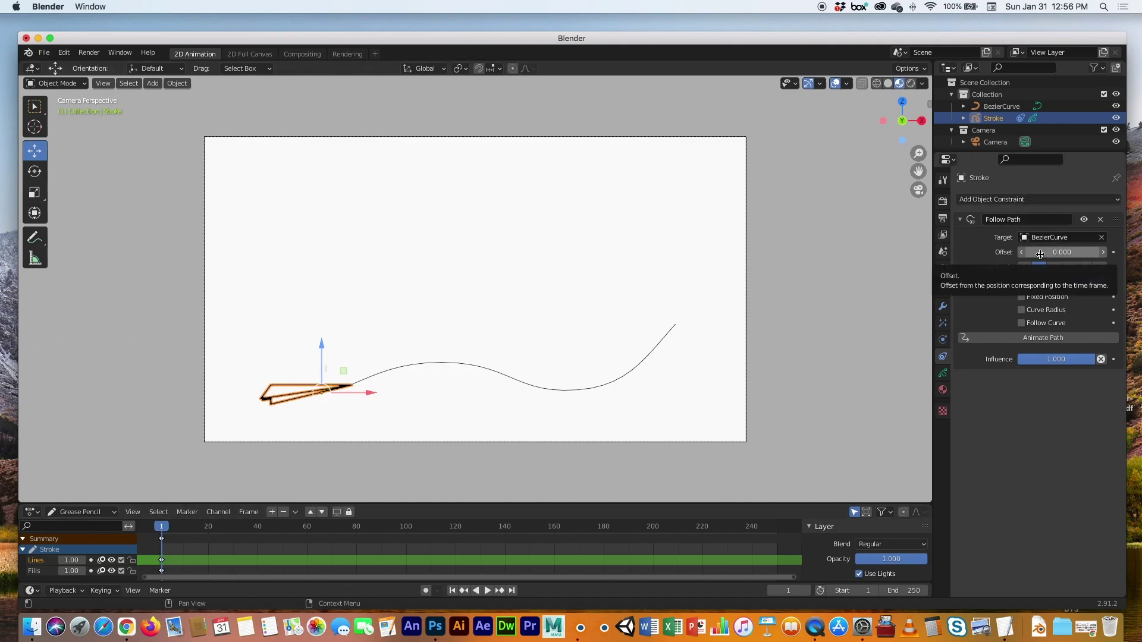
pyautogui.rightClick(1038, 252)
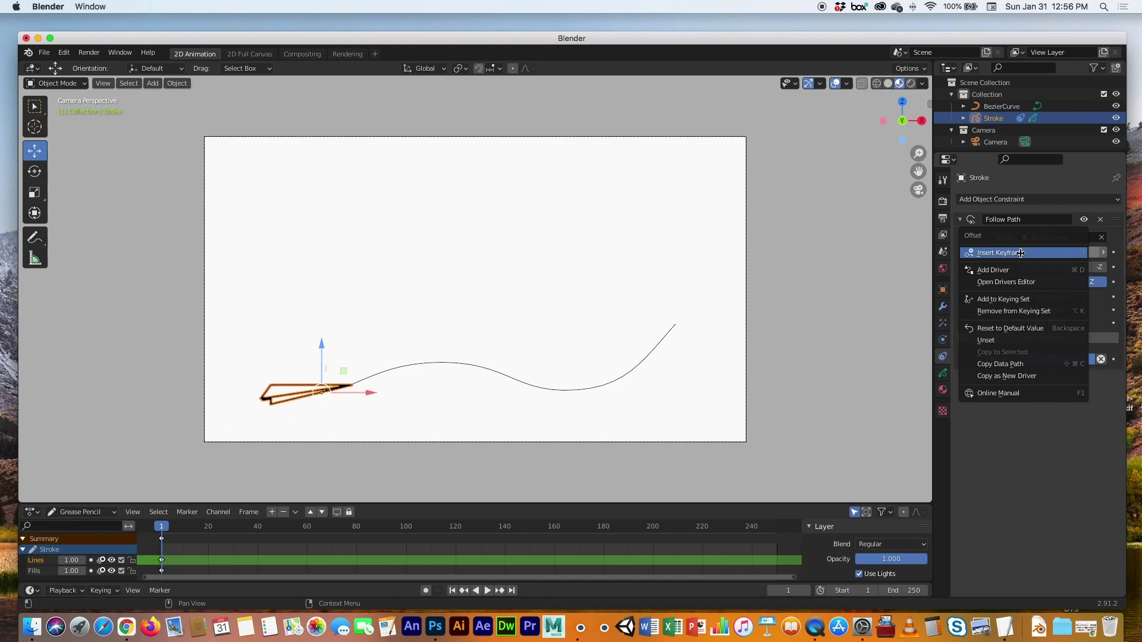
pyautogui.click(1032, 252)
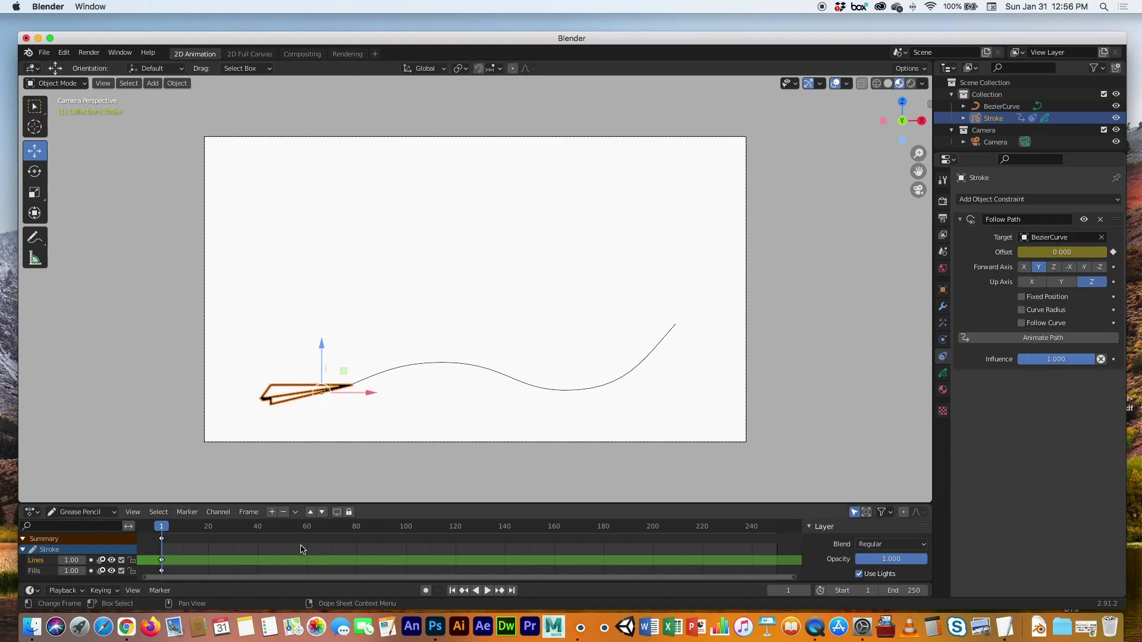
# Step: At frame 120, set the Offset to -100 and insert a keyframe
pyautogui.moveTo(166, 529); pyautogui.dragTo(455, 519)
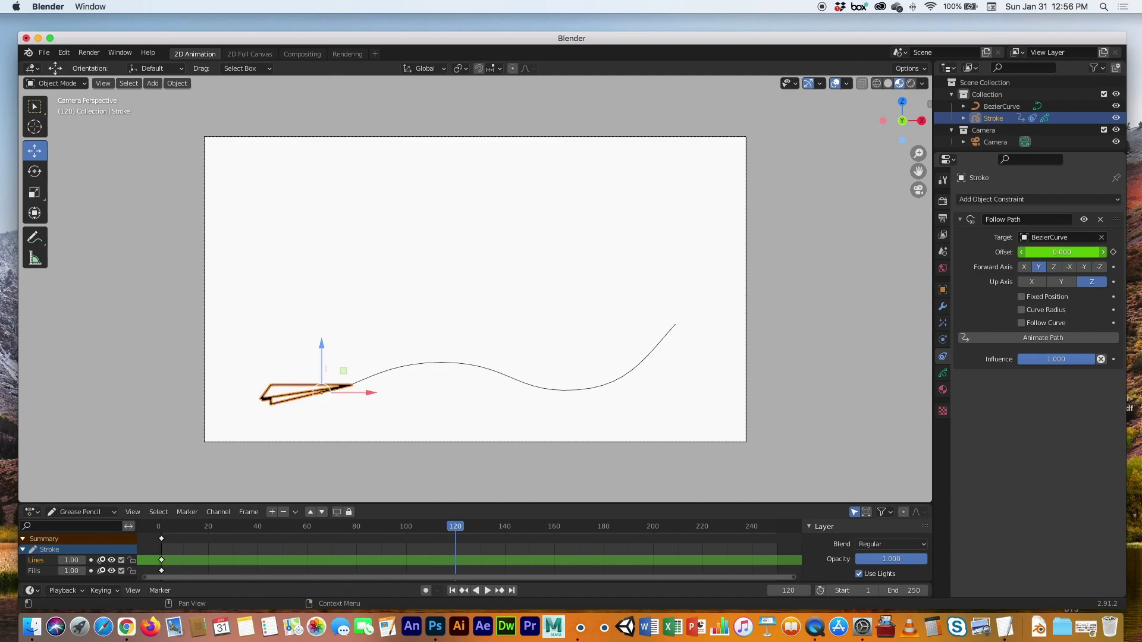
pyautogui.moveTo(1062, 252)
pyautogui.mouseDown()
pyautogui.moveTo(764, 252)
pyautogui.moveTo(1066, 251)
pyautogui.mouseUp()
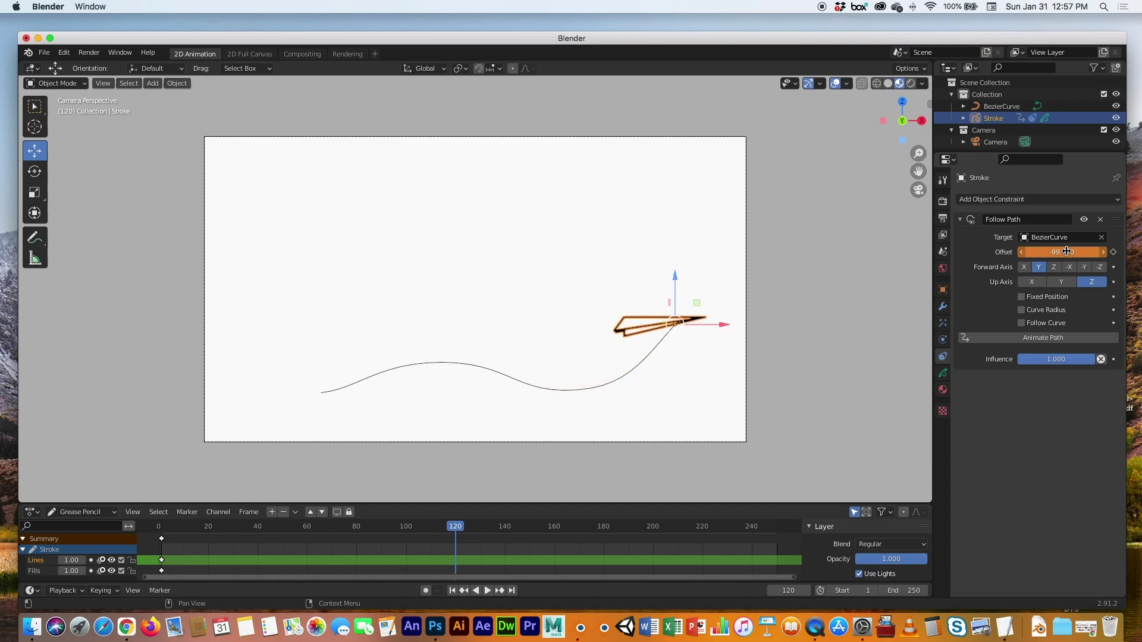
pyautogui.click(1065, 252)
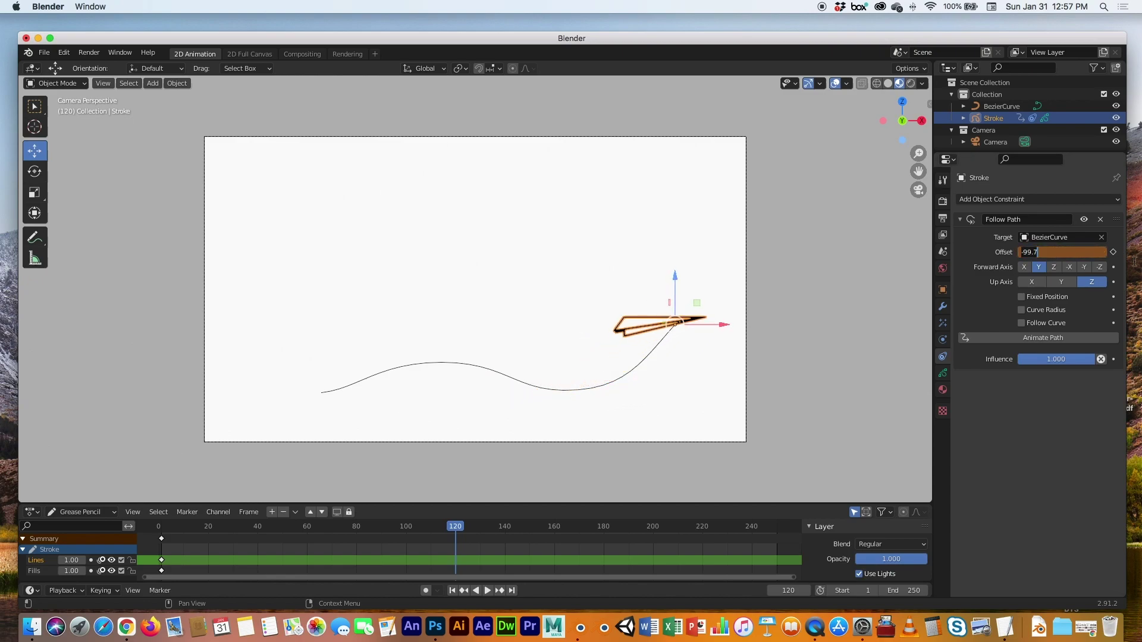
pyautogui.write('-100')
pyautogui.press('Return')
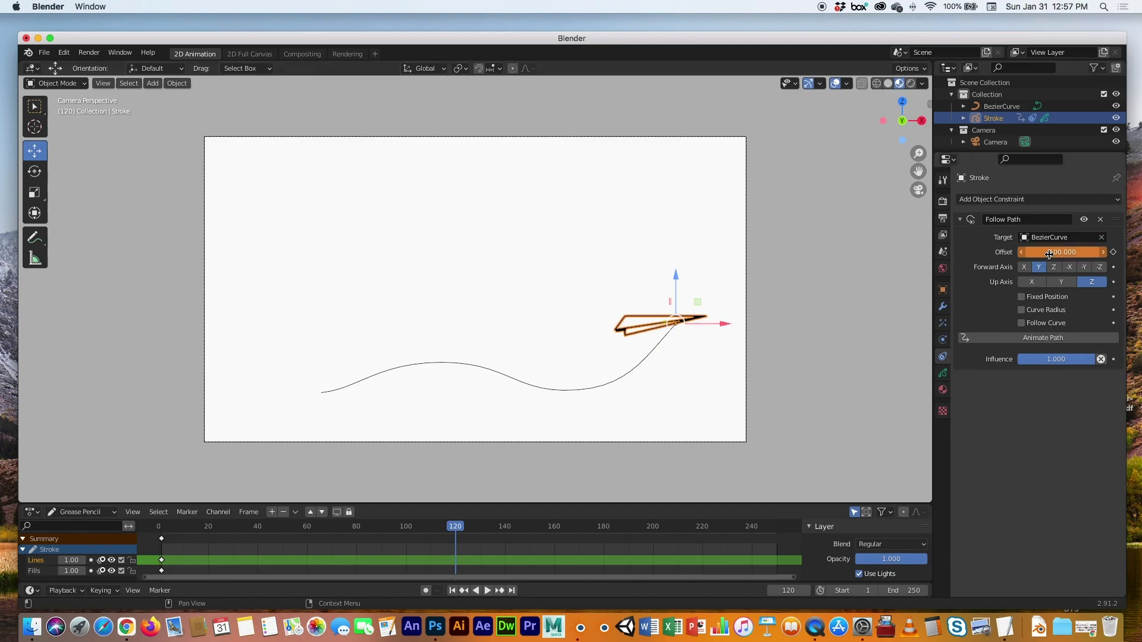
pyautogui.rightClick(1078, 252)
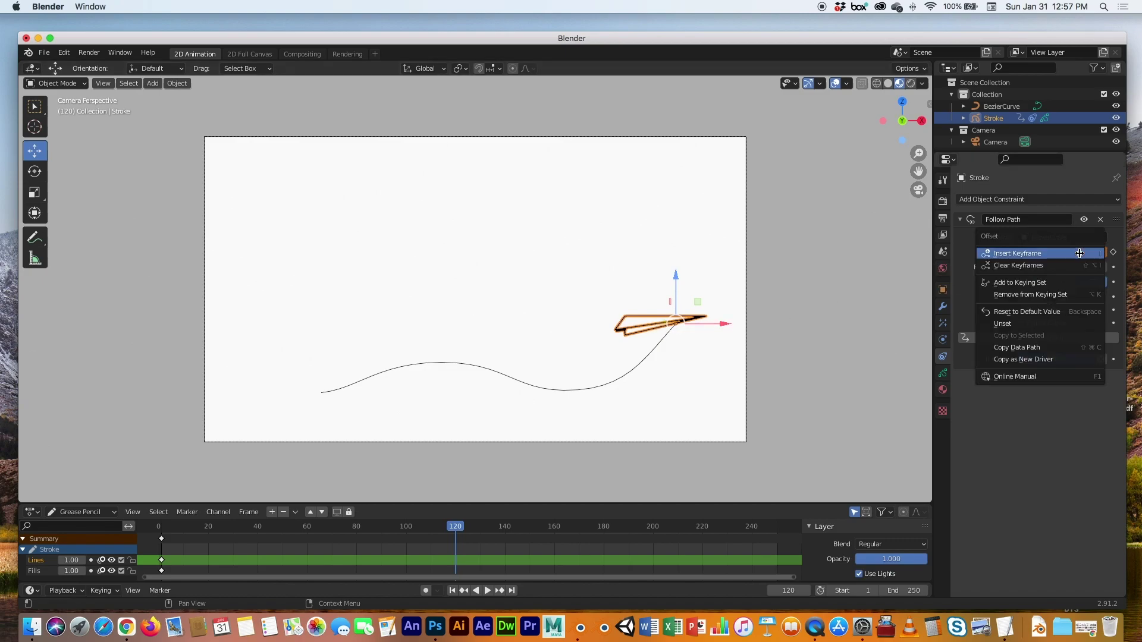
pyautogui.click(1022, 257)
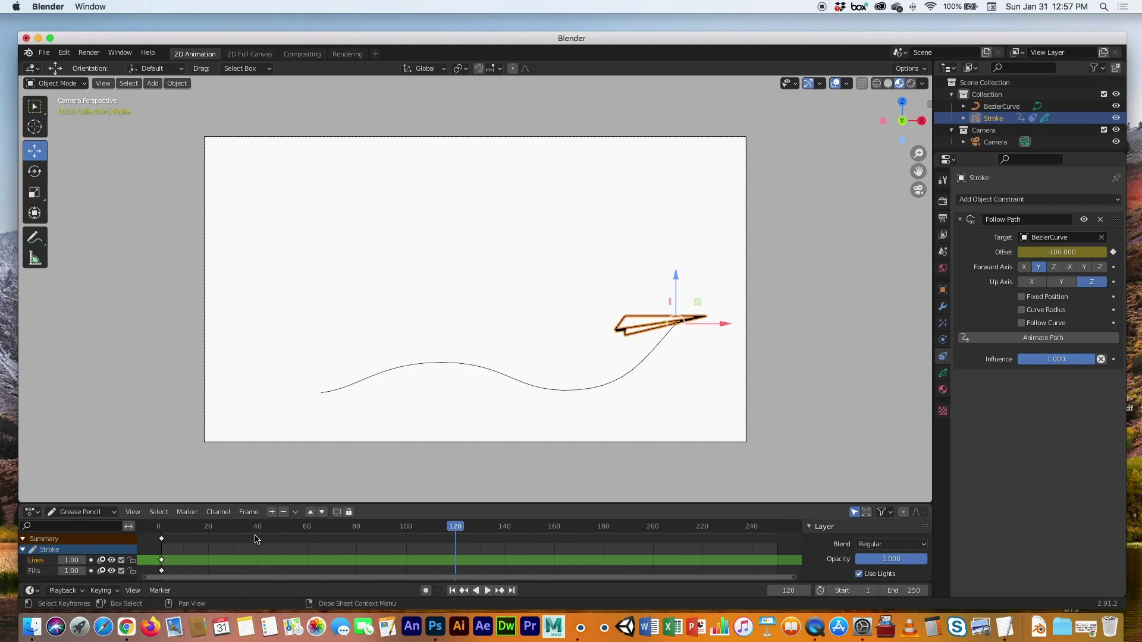
# Step: Enlarge the timeline with its channel region and set the End frame to 120
pyautogui.moveTo(259, 500); pyautogui.dragTo(262, 463)
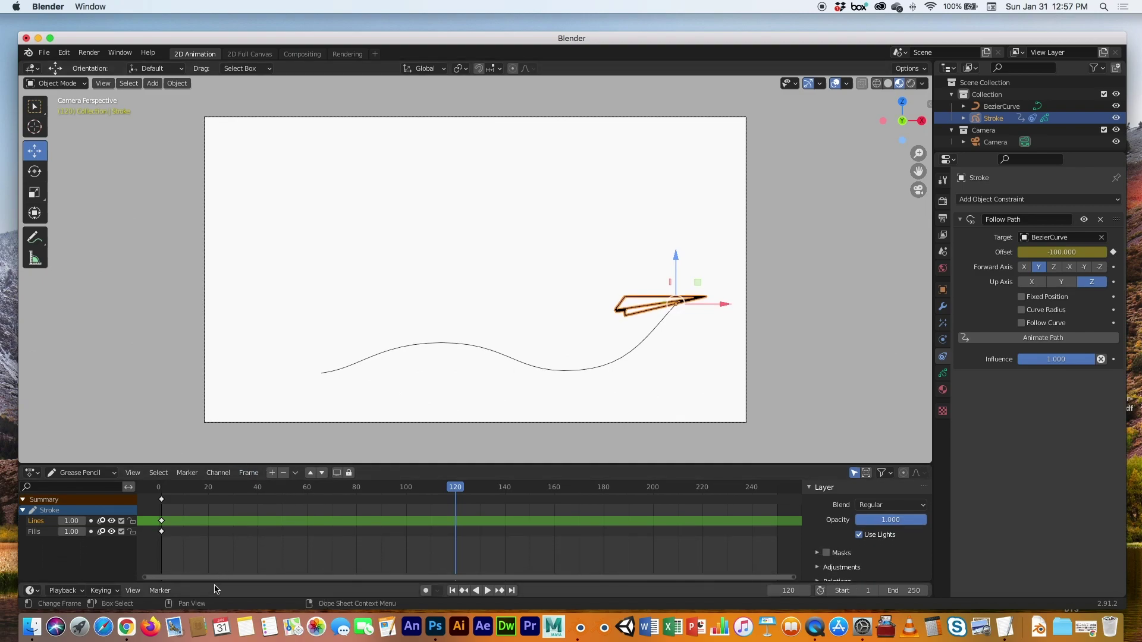
pyautogui.moveTo(217, 583); pyautogui.dragTo(155, 543)
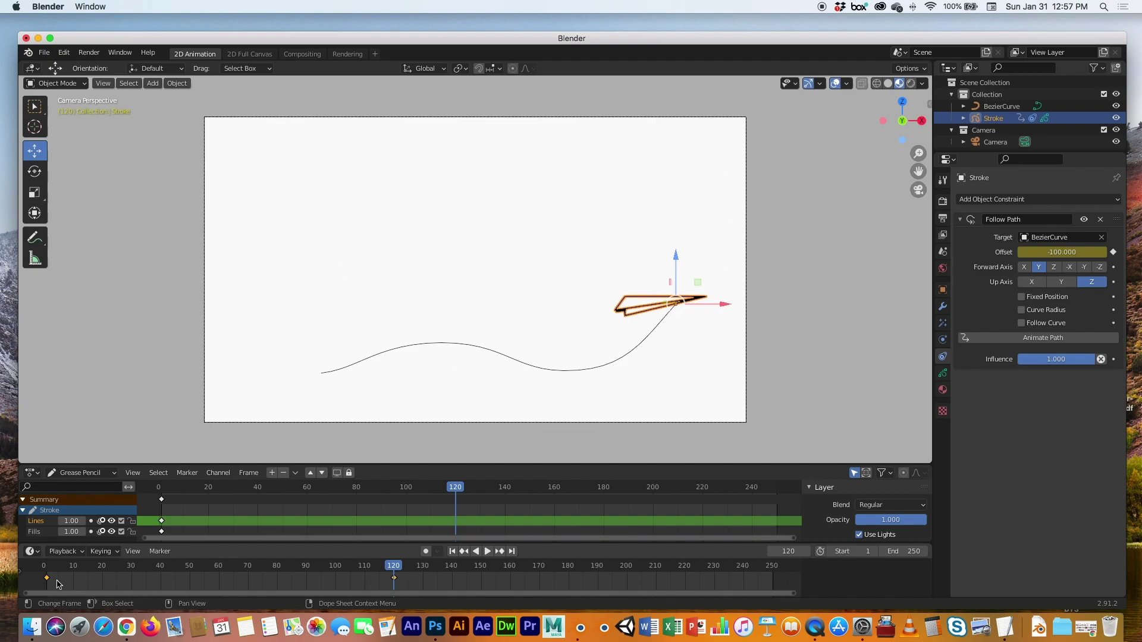
pyautogui.moveTo(21, 572); pyautogui.dragTo(119, 581)
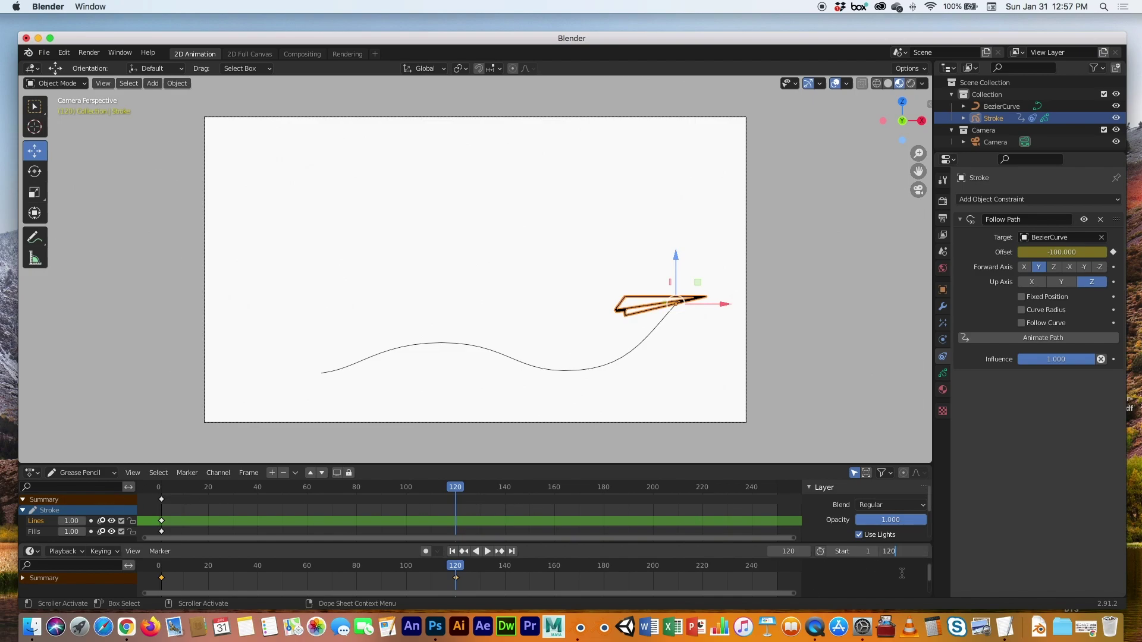
pyautogui.press('Return')
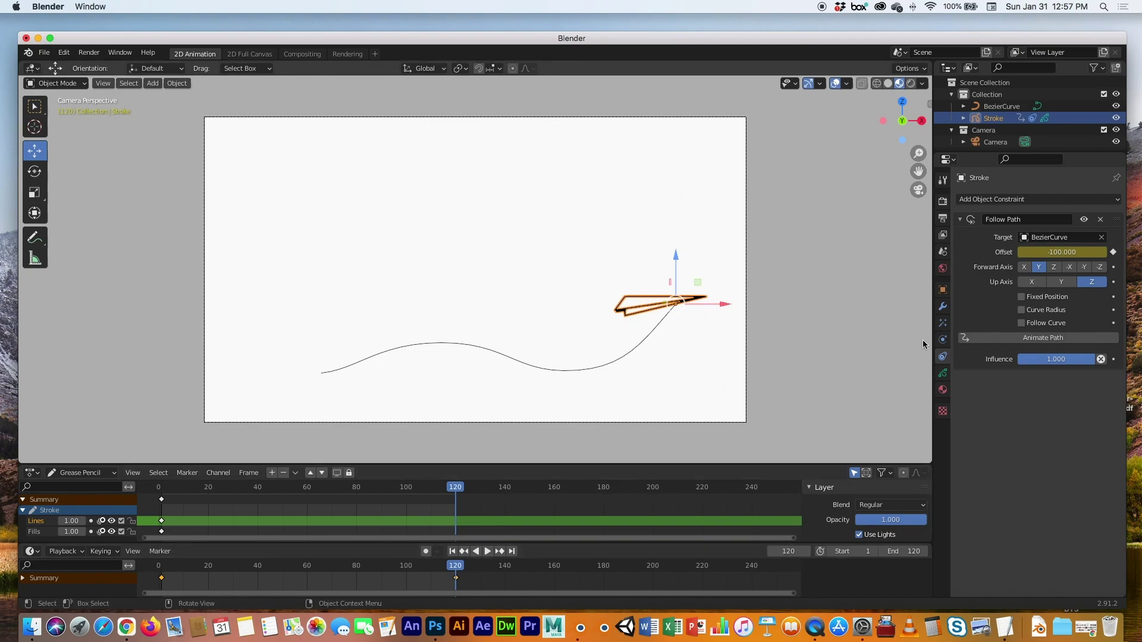
# Step: Play the plane's flight along the curve and pause at frame 79
pyautogui.click(486, 552)
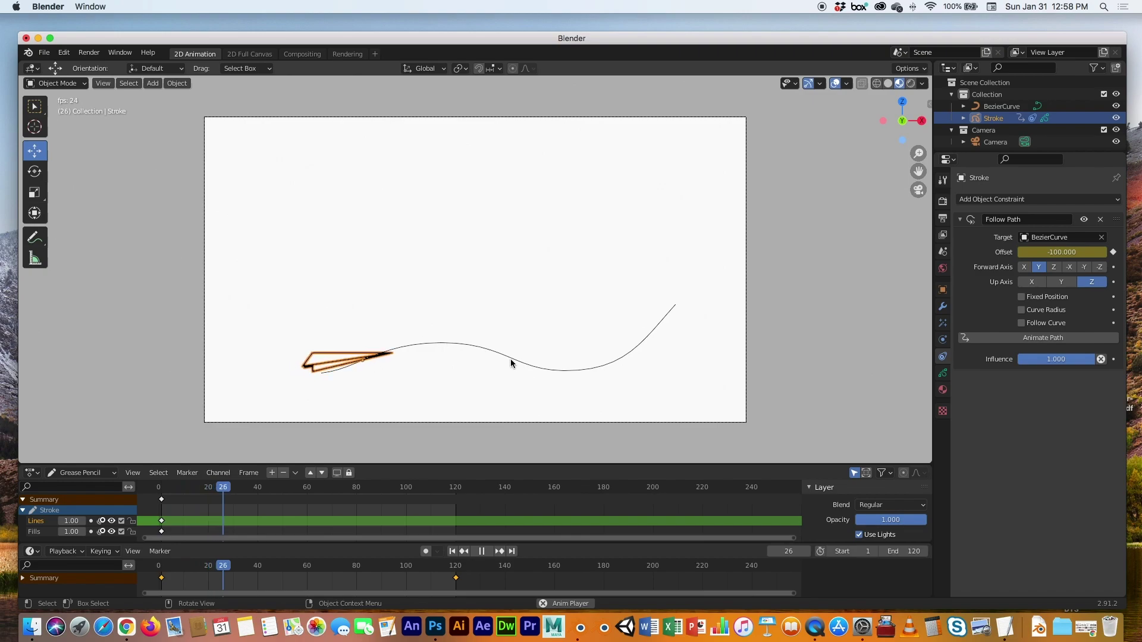
pyautogui.click(483, 551)
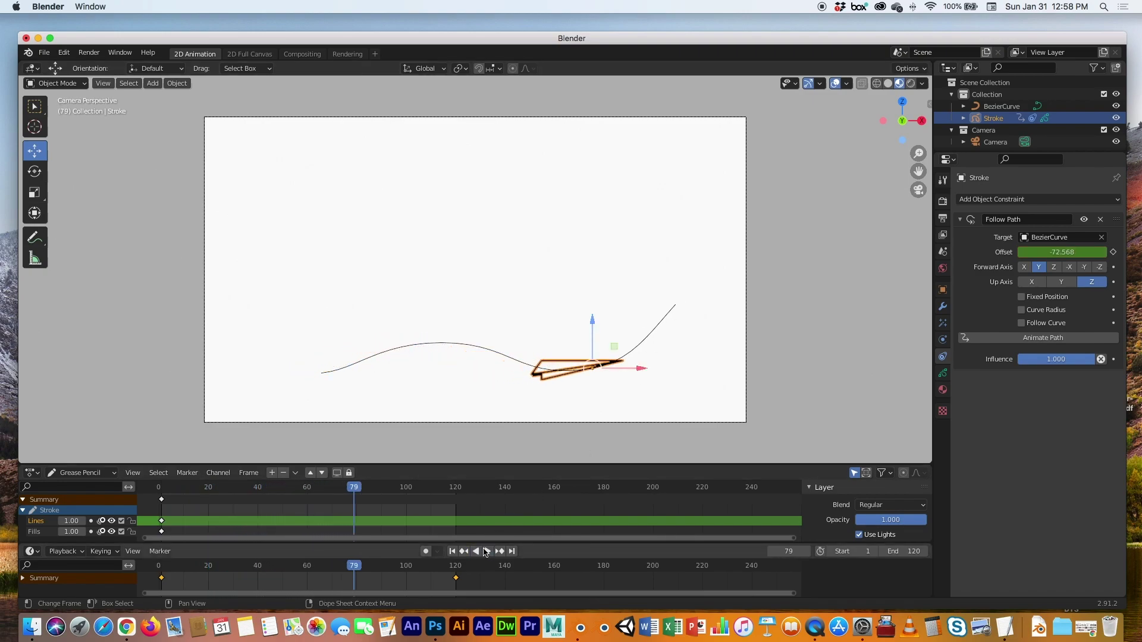
# Step: Enable Follow Curve in the Follow Path constraint and set its Forward Axis to X
pyautogui.click(1021, 324)
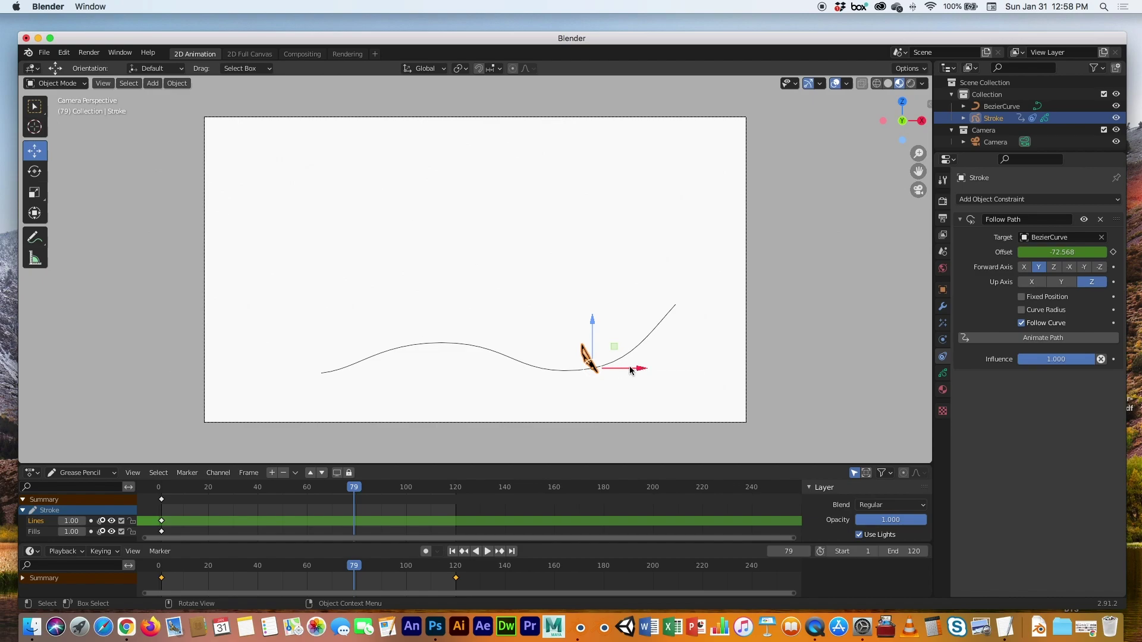
pyautogui.click(1023, 268)
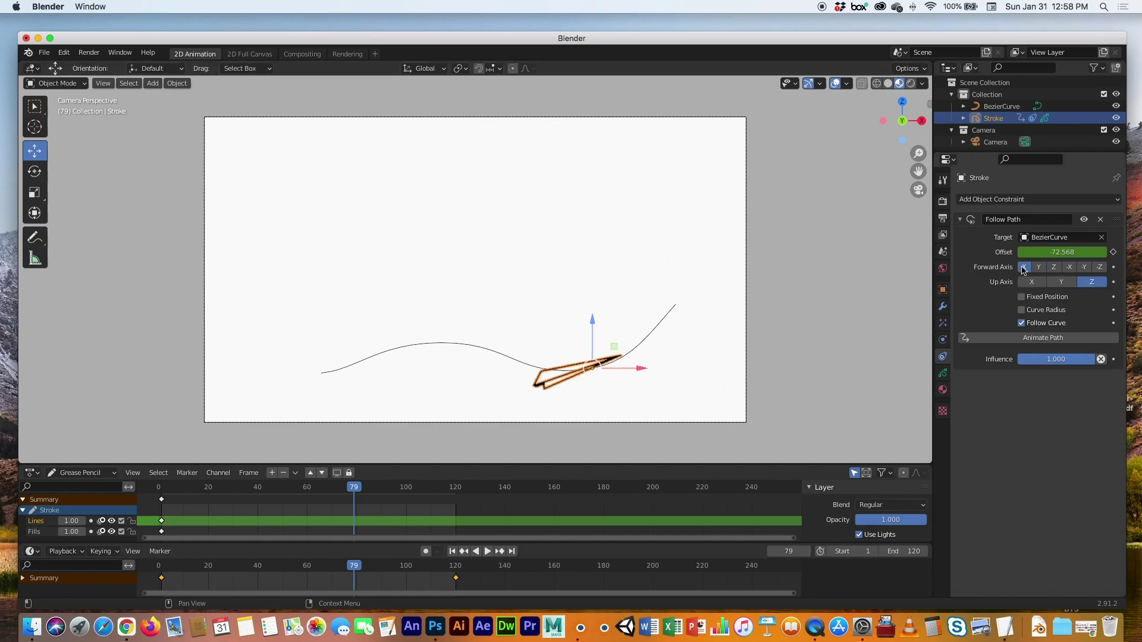
# Step: Start timeline playback to watch the plane fly and tilt along the curve
pyautogui.click(487, 551)
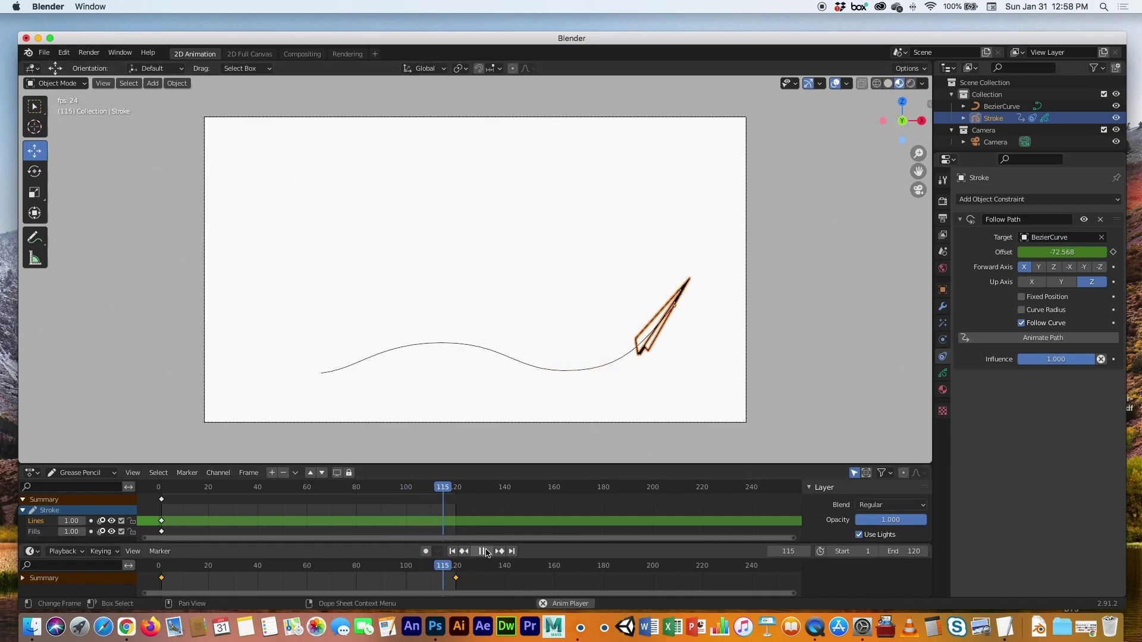